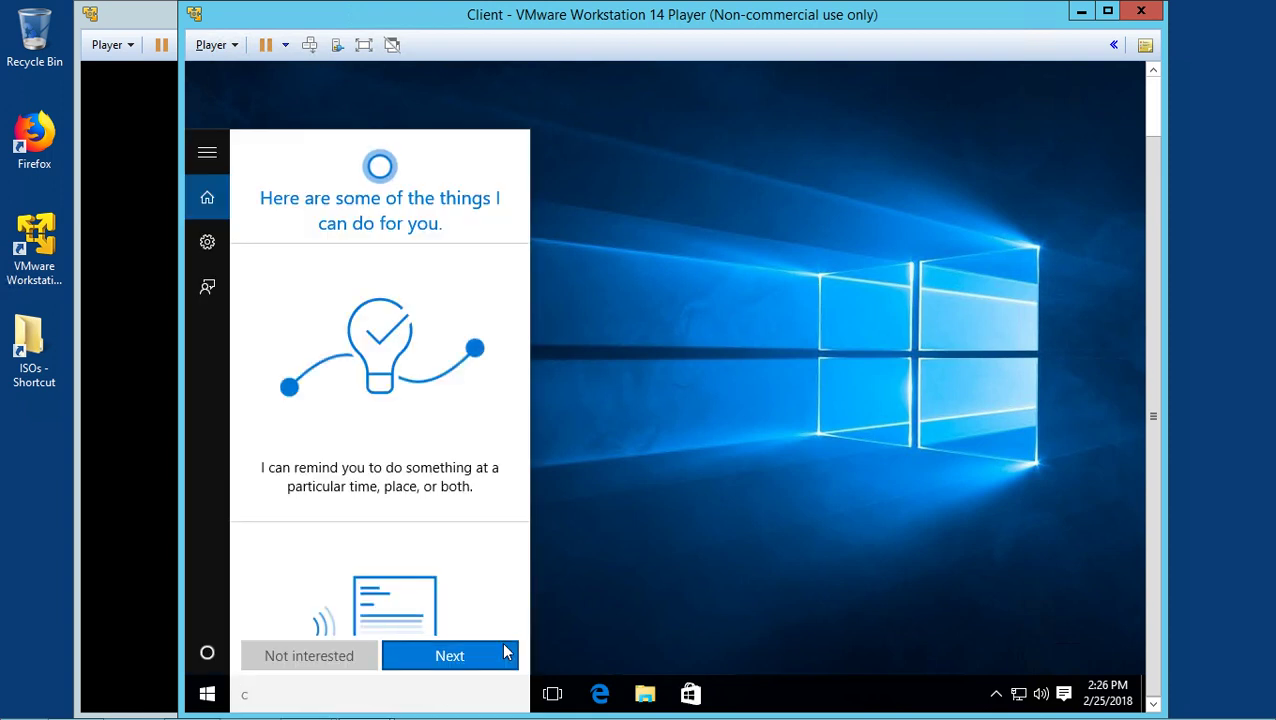
Open Control Panel on the Client machine and display its items as large icons.
{"action": "type", "text": "control panel"}
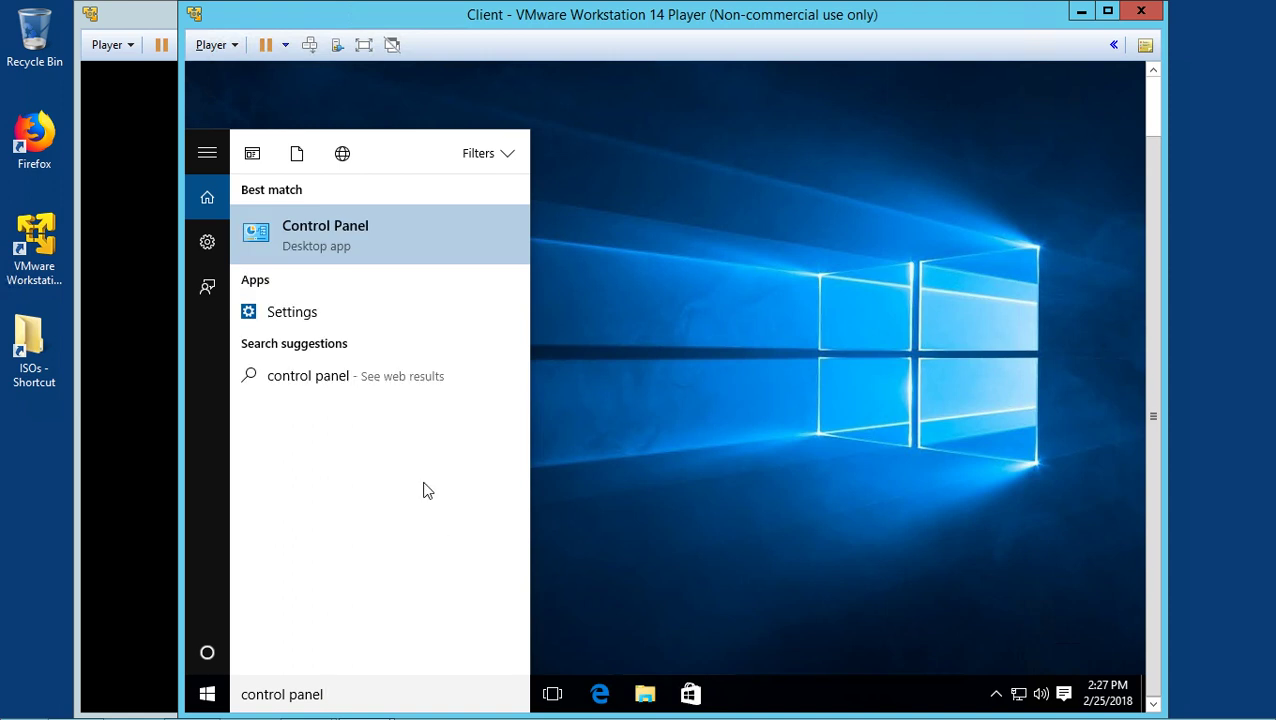
{"action": "left_click", "coordinate": [350, 234]}
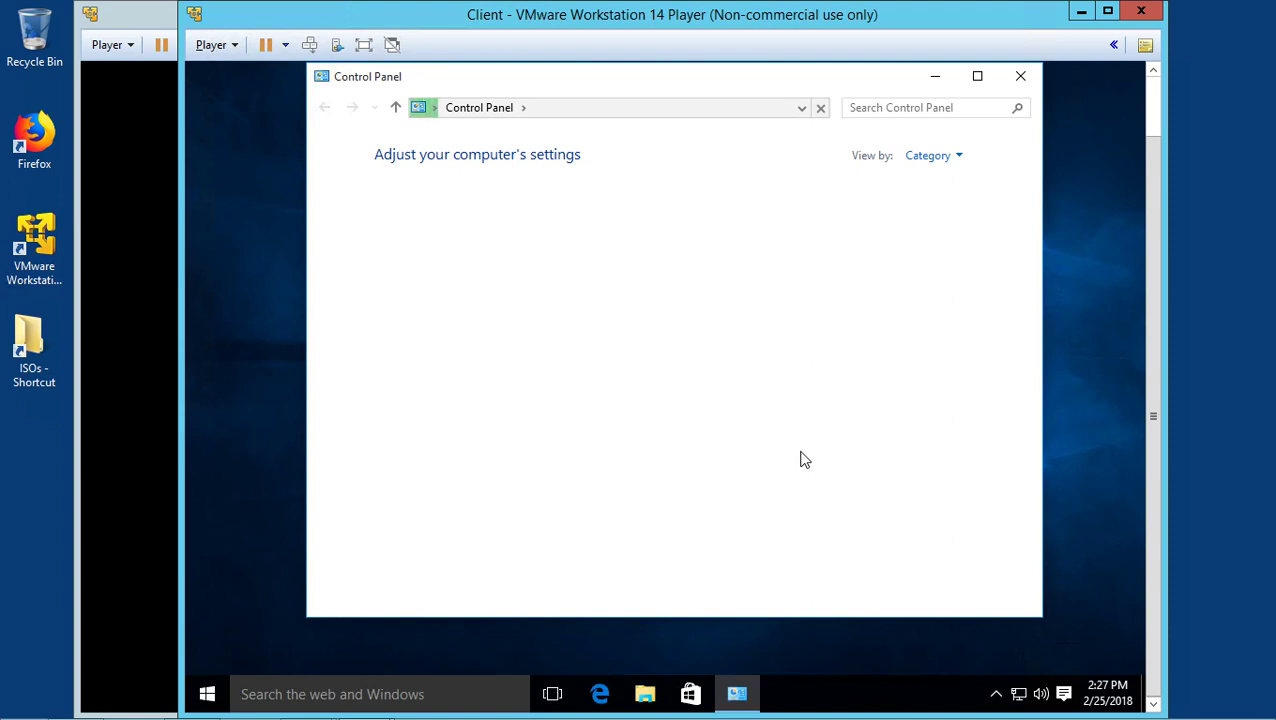
{"action": "left_click", "coordinate": [943, 157]}
{"action": "left_click", "coordinate": [954, 208]}
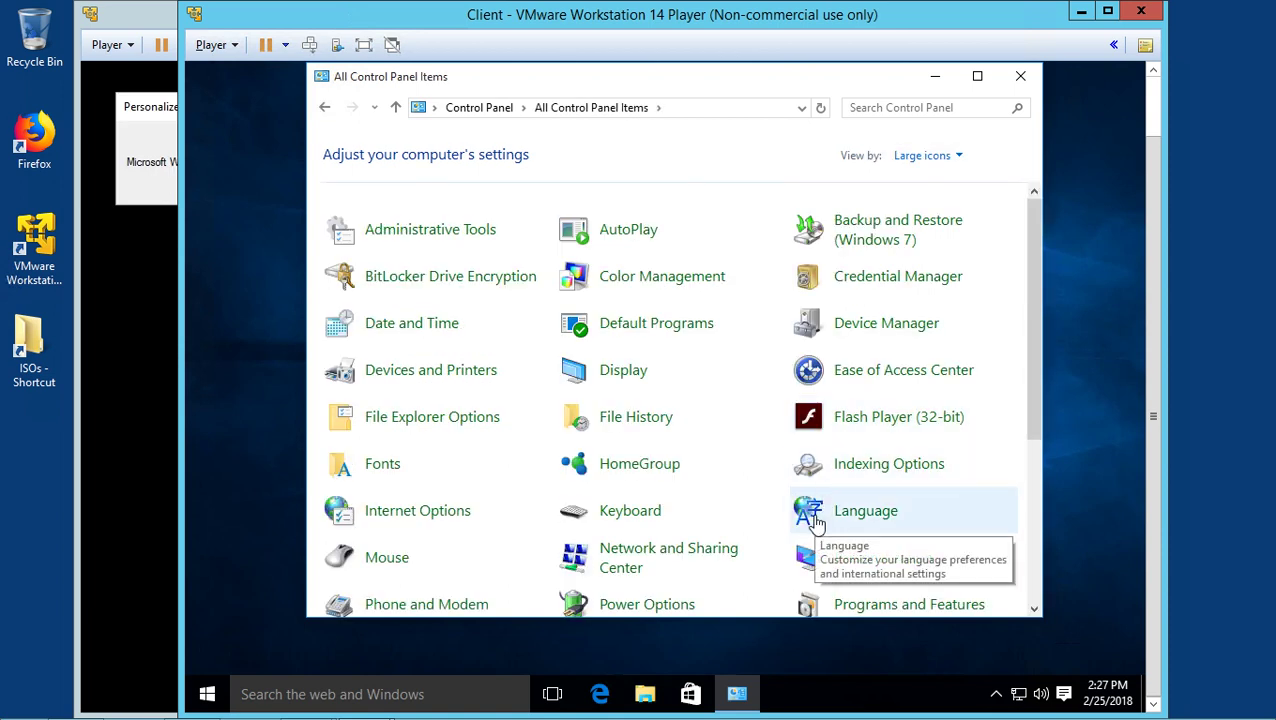
Open the Internet Protocol Version 4 properties of the Client's Ethernet0 adapter through Network and Sharing Center.
{"action": "left_click", "coordinate": [641, 558]}
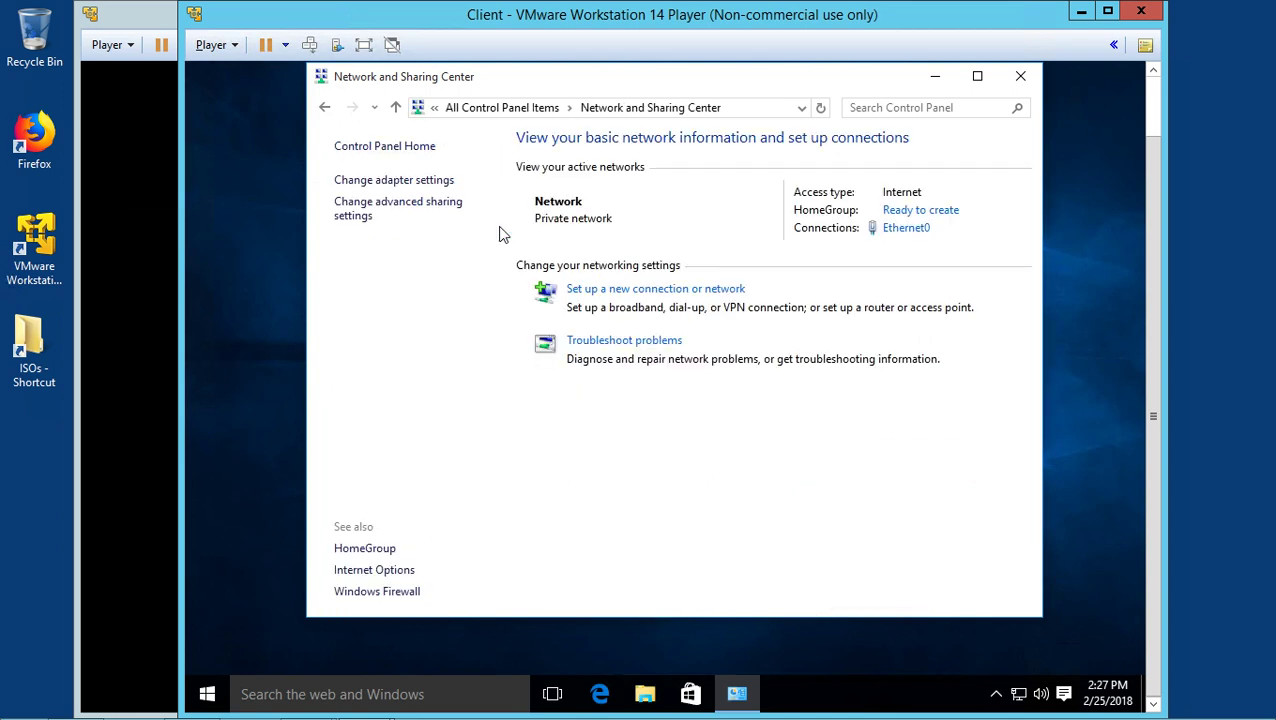
{"action": "left_click", "coordinate": [416, 185]}
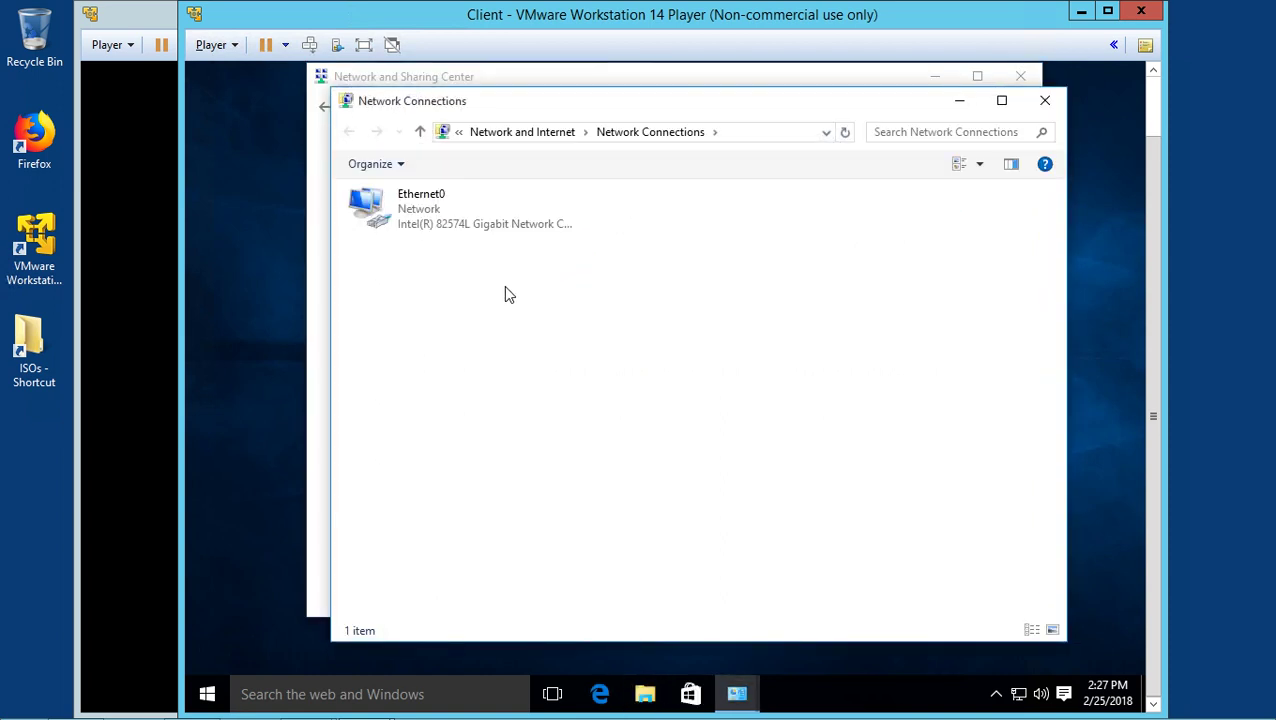
{"action": "left_click", "coordinate": [420, 220]}
{"action": "right_click", "coordinate": [420, 211]}
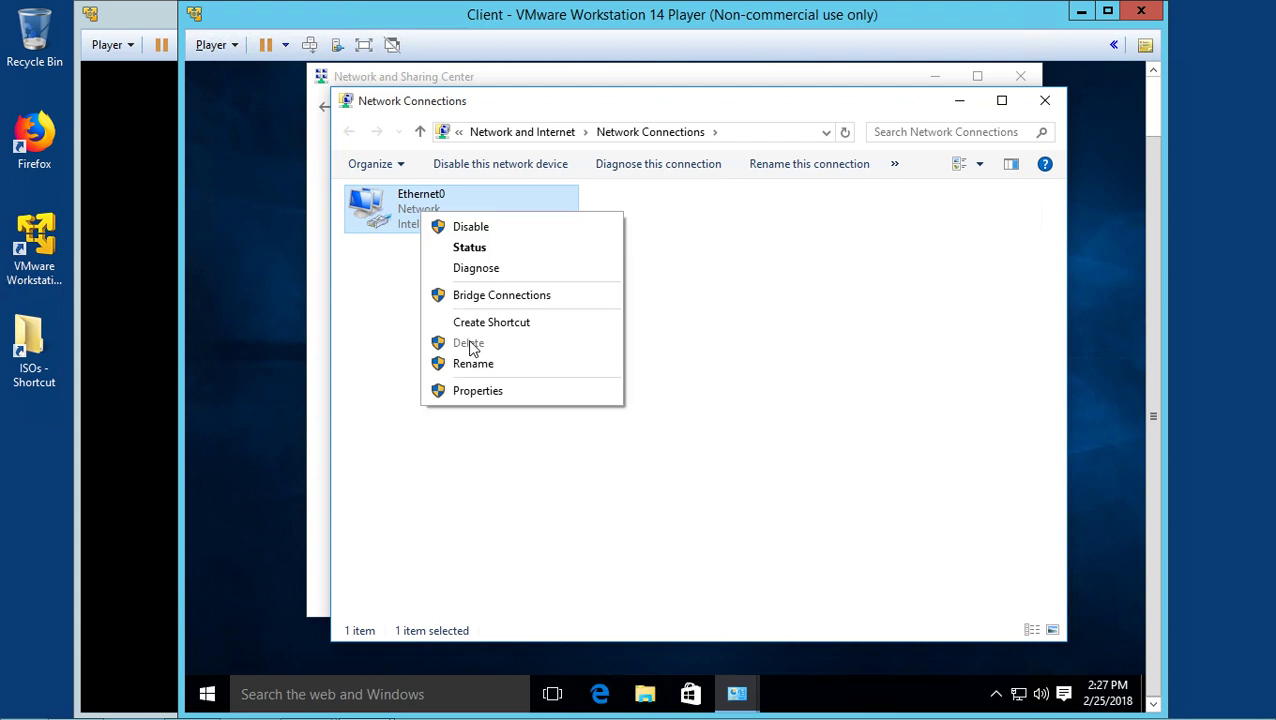
{"action": "left_click", "coordinate": [489, 391]}
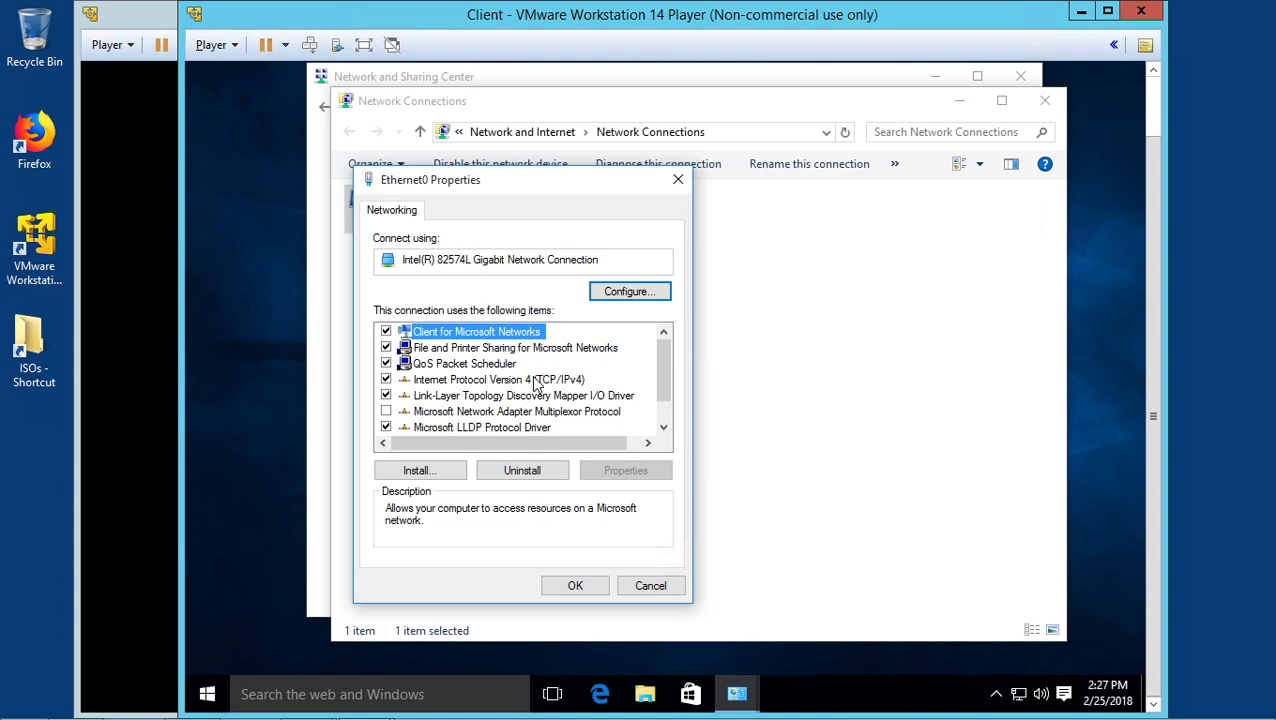
{"action": "left_click", "coordinate": [535, 381]}
{"action": "left_click", "coordinate": [641, 471]}
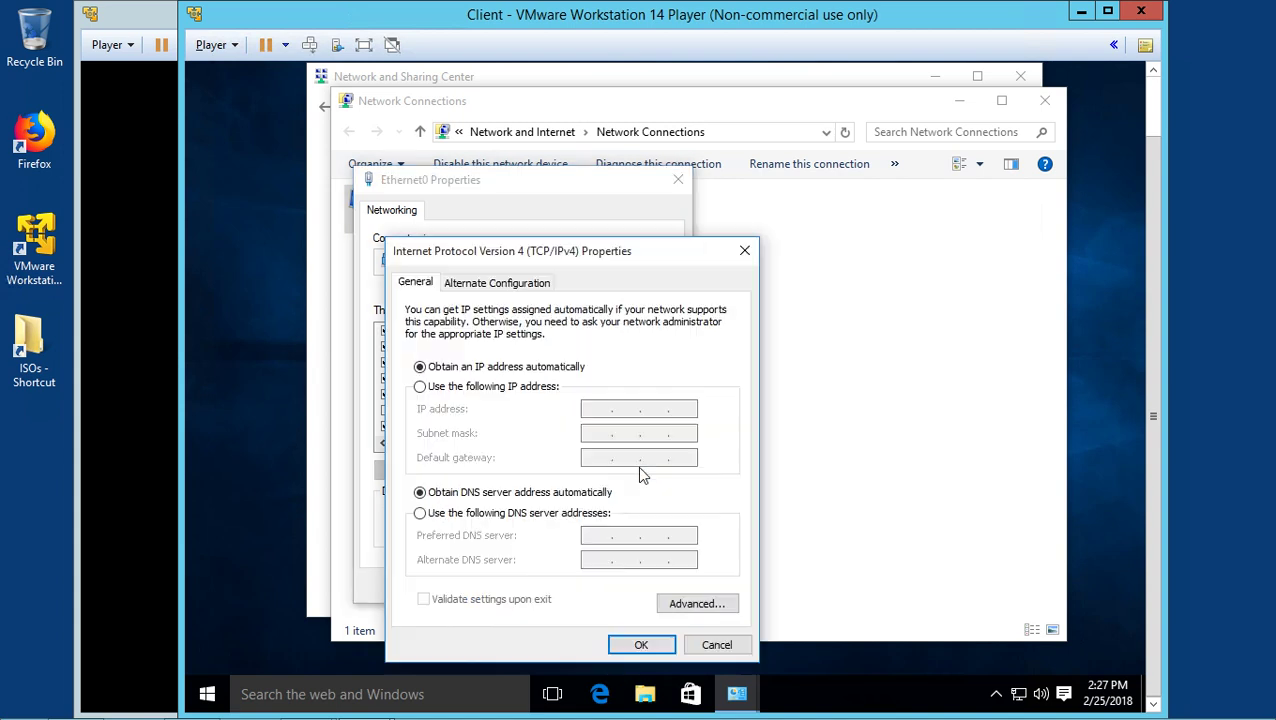
Assign the Client the static IP address 192.168.0.3 with subnet mask 255.255.255.0.
{"action": "left_click", "coordinate": [508, 390]}
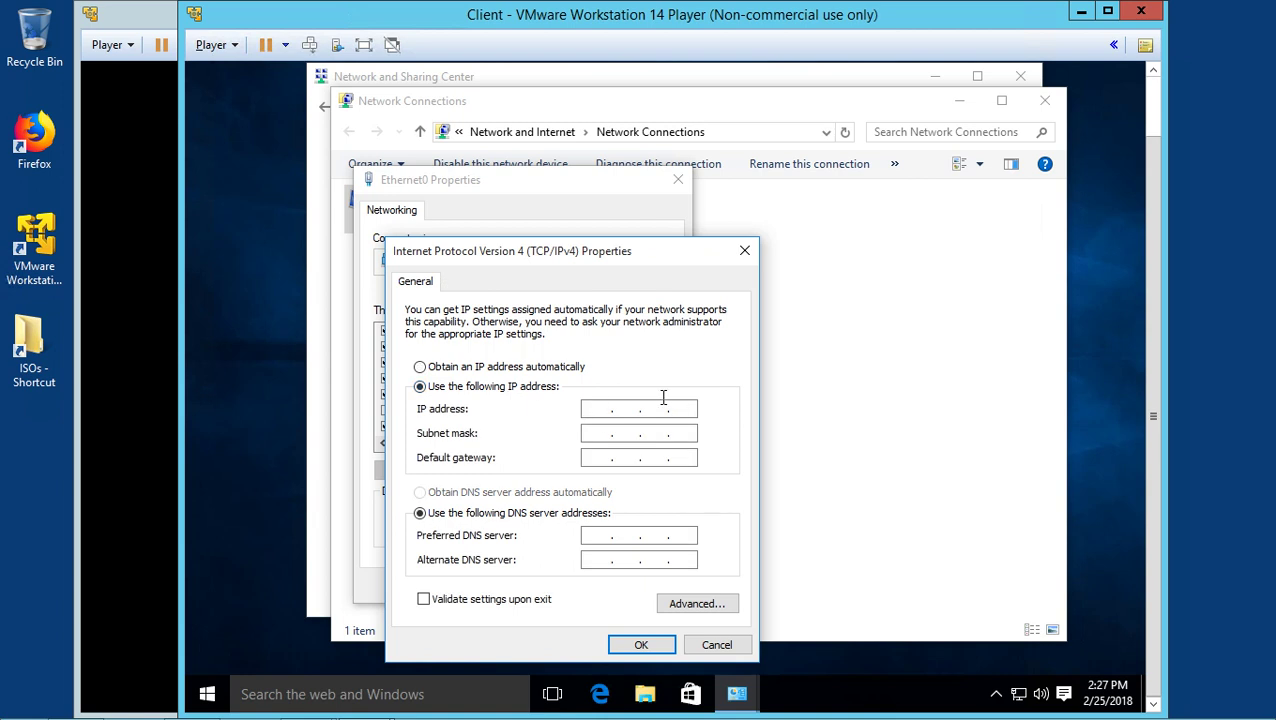
{"action": "left_click", "coordinate": [599, 408]}
{"action": "type", "text": "19216803"}
{"action": "key", "text": "Tab"}
{"action": "left_click", "coordinate": [641, 452]}
{"action": "left_click", "coordinate": [601, 460]}
{"action": "type", "text": "192 . 5"}
{"action": "key", "text": "BackSpace"}
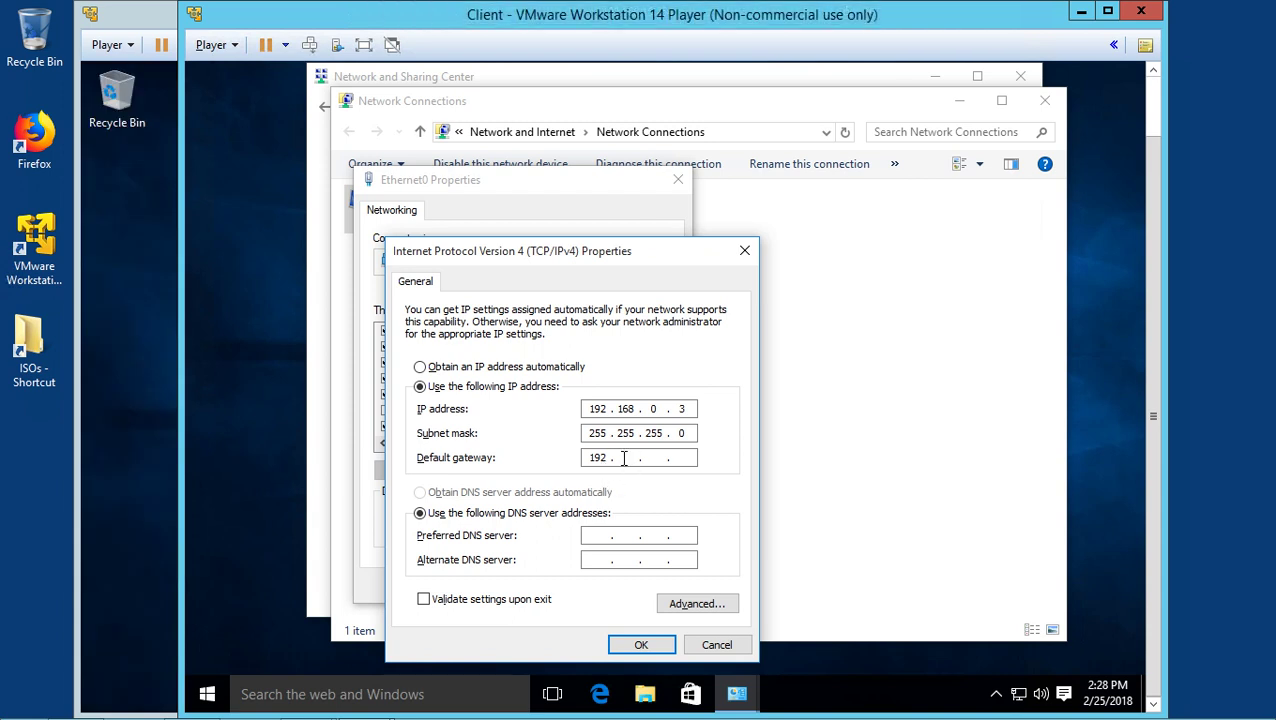
{"action": "type", "text": "168 . 0 . 1"}
{"action": "key", "text": "BackSpace"}
{"action": "key", "text": "BackSpace"}
{"action": "key", "text": "BackSpace"}
{"action": "key", "text": "BackSpace"}
{"action": "key", "text": "BackSpace"}
{"action": "key", "text": "BackSpace"}
{"action": "key", "text": "BackSpace"}
Set the Client's preferred DNS server to 192.168.0.1, apply the IPv4 settings and close the adapter's properties.
{"action": "left_click", "coordinate": [592, 540]}
{"action": "type", "text": "192 . 168 . 0 . 1"}
{"action": "left_click", "coordinate": [640, 647]}
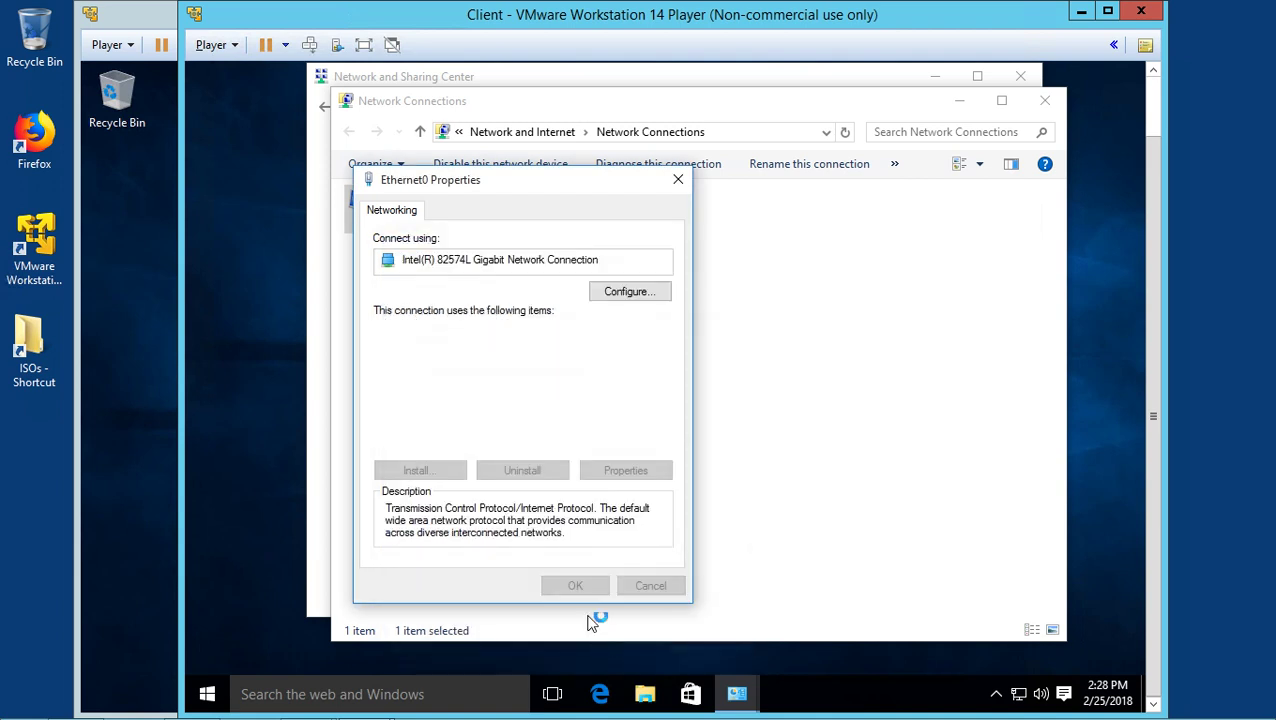
{"action": "left_click", "coordinate": [576, 590]}
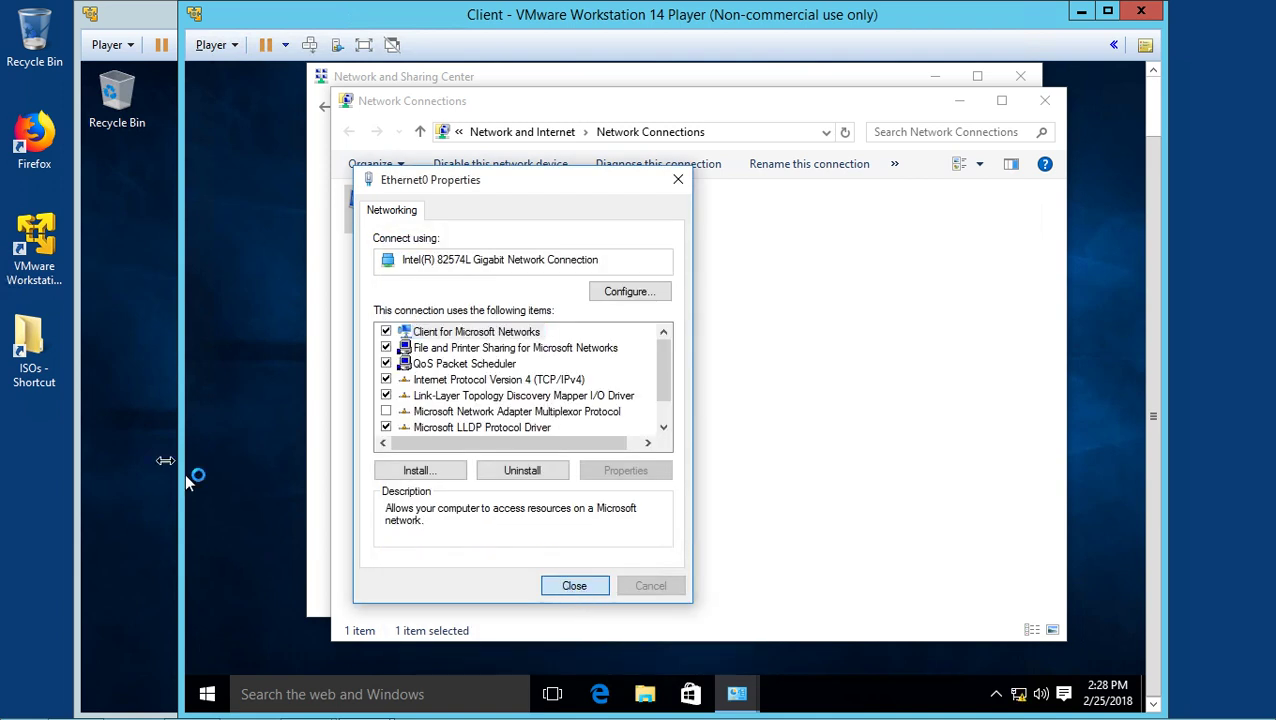
Switch to the DC01 virtual machine, allow it to be discoverable on the network and dismiss the Shutdown Event Tracker.
{"action": "left_click", "coordinate": [122, 419]}
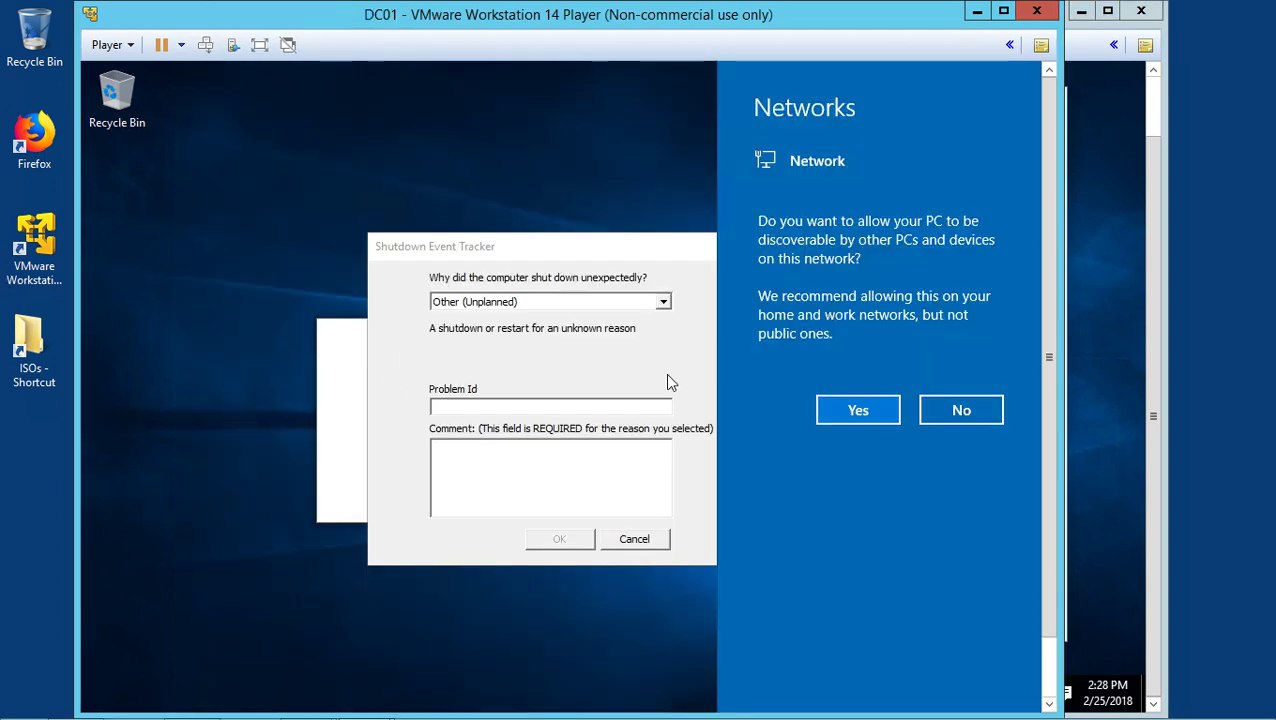
{"action": "left_click", "coordinate": [850, 411]}
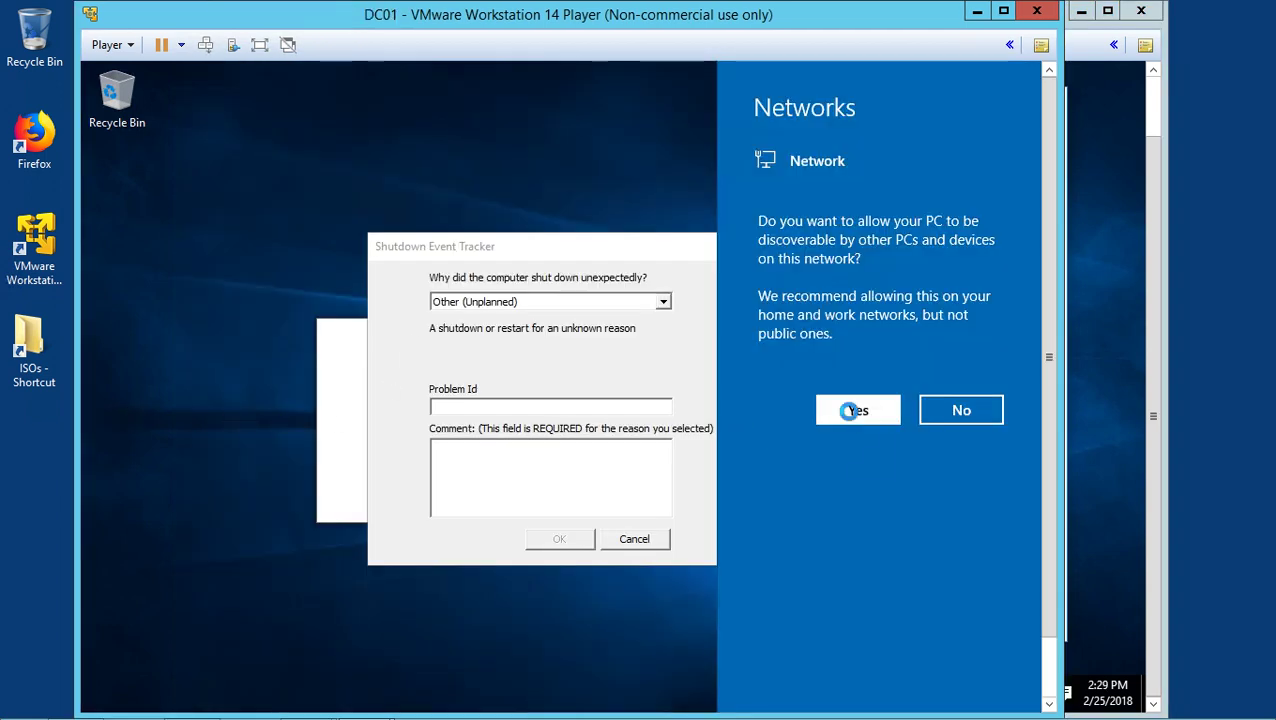
{"action": "left_click", "coordinate": [636, 540]}
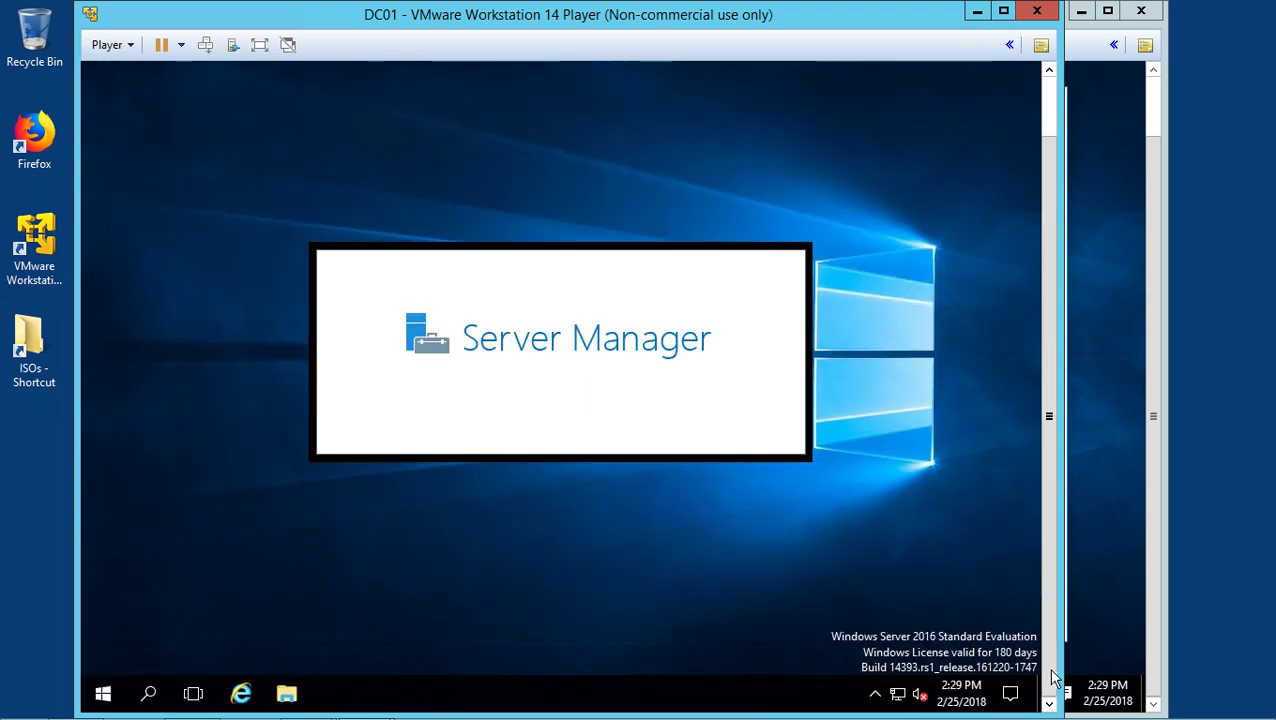
Open Network and Sharing Center on DC01.
{"action": "right_click", "coordinate": [903, 693]}
{"action": "left_click", "coordinate": [905, 682]}
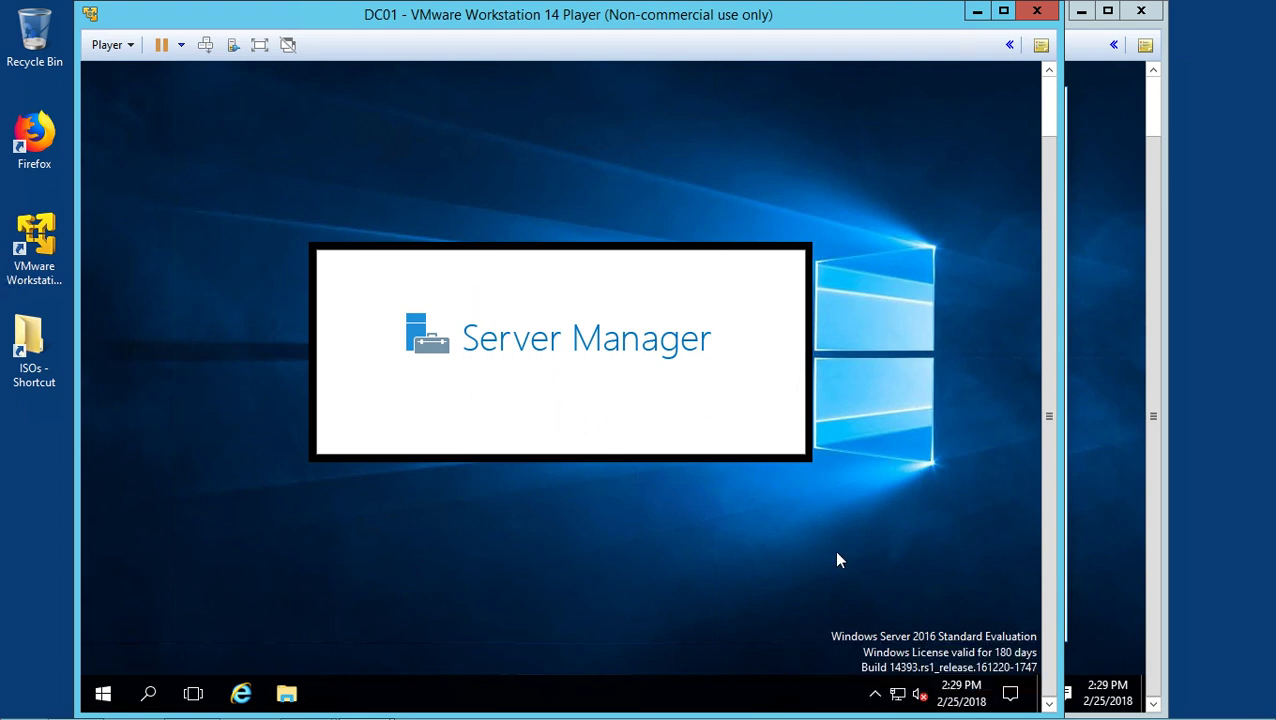
{"action": "right_click", "coordinate": [899, 697]}
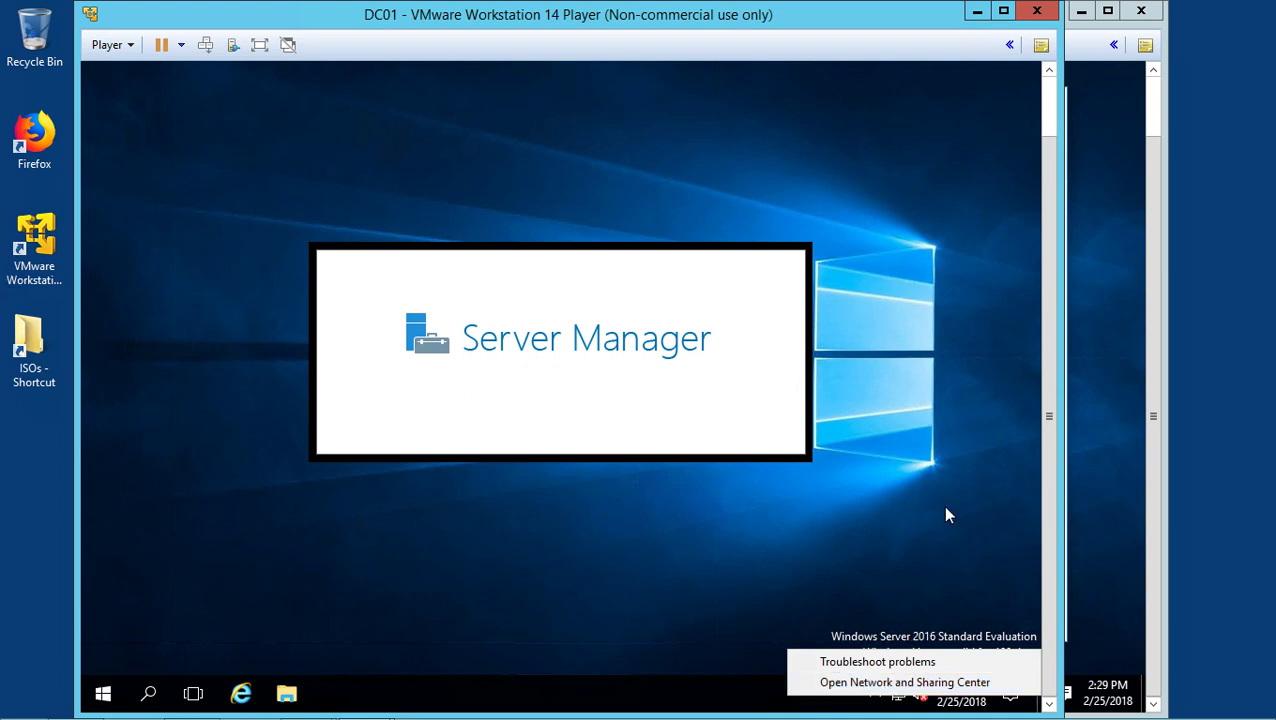
{"action": "left_click", "coordinate": [905, 682]}
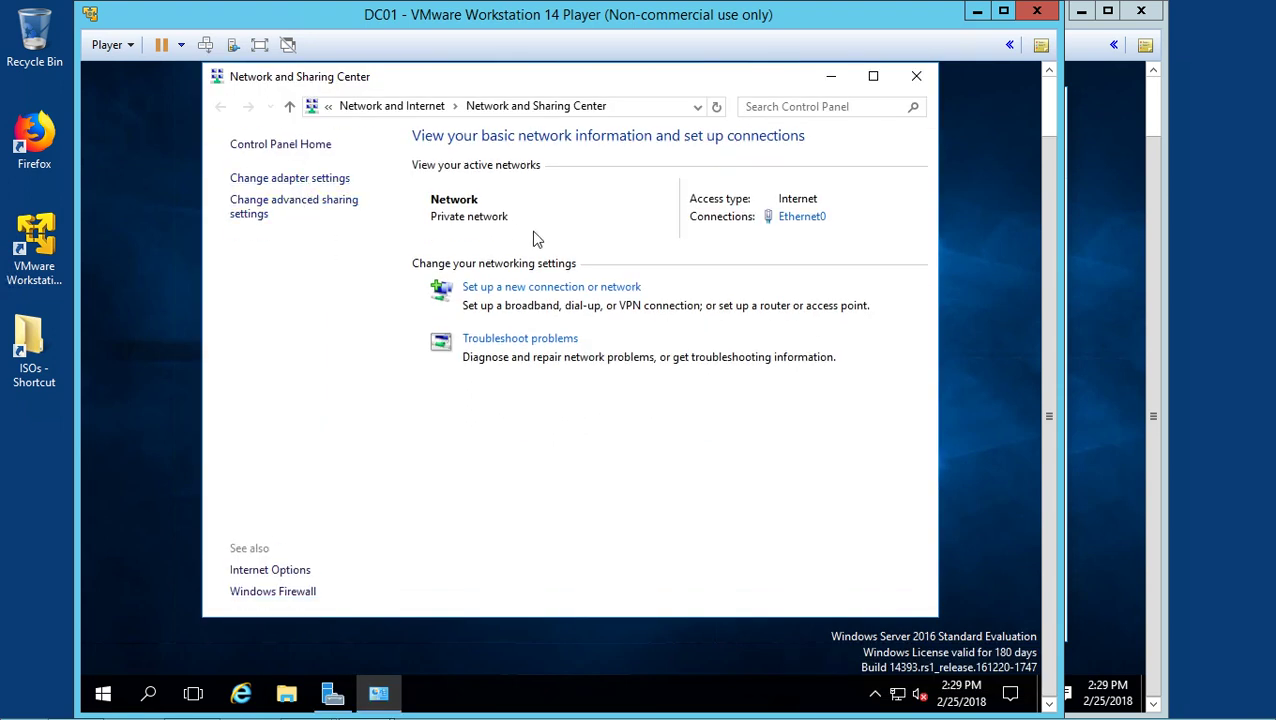
Open the Internet Protocol Version 4 properties of DC01's Ethernet0 adapter.
{"action": "left_click", "coordinate": [332, 187]}
{"action": "left_click", "coordinate": [331, 203]}
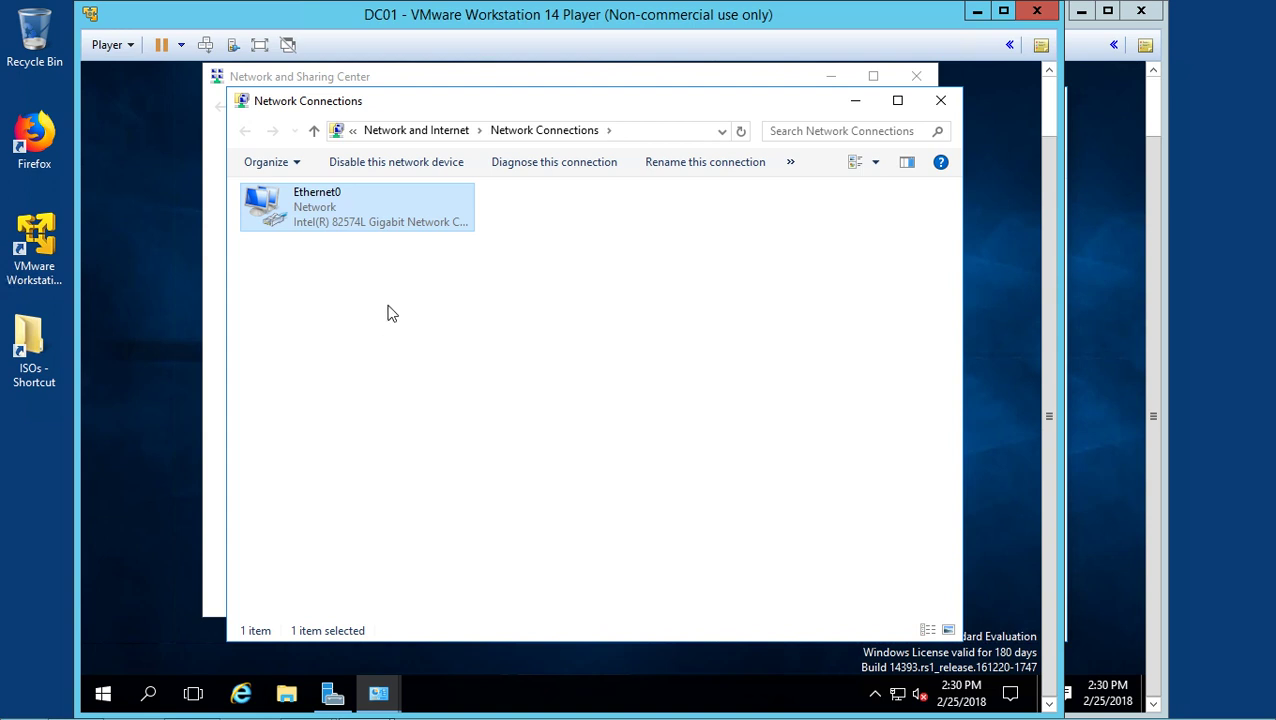
{"action": "key", "text": "shift+F10"}
{"action": "left_click", "coordinate": [399, 375]}
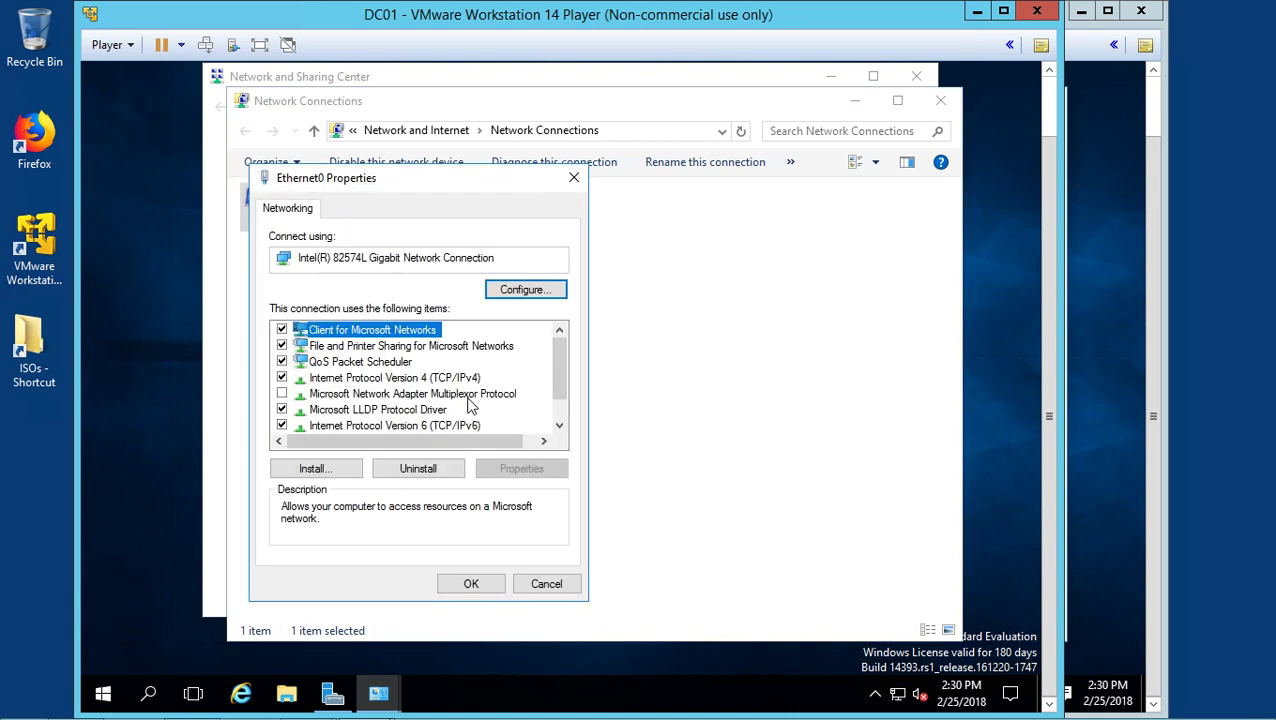
{"action": "double_click", "coordinate": [466, 380]}
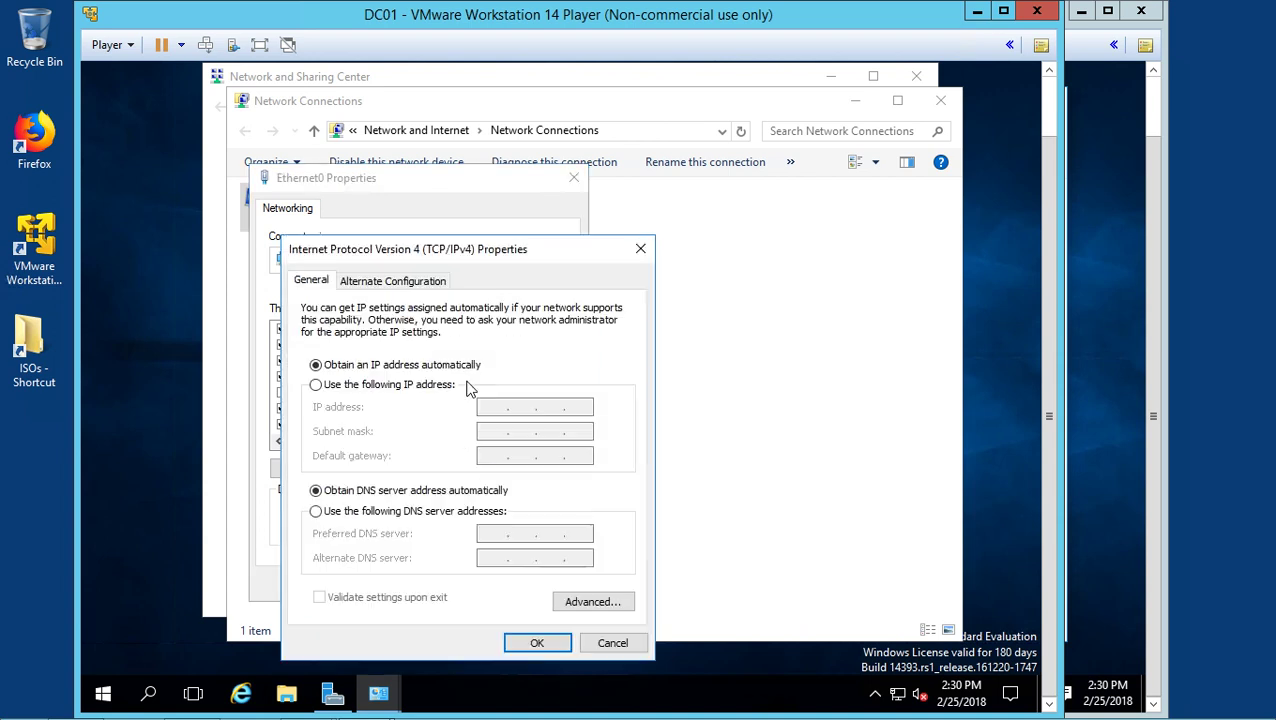
Assign DC01 the static IP address 192.168.0.1 with subnet mask 255.255.255.0.
{"action": "left_click", "coordinate": [450, 385]}
{"action": "left_click", "coordinate": [482, 408]}
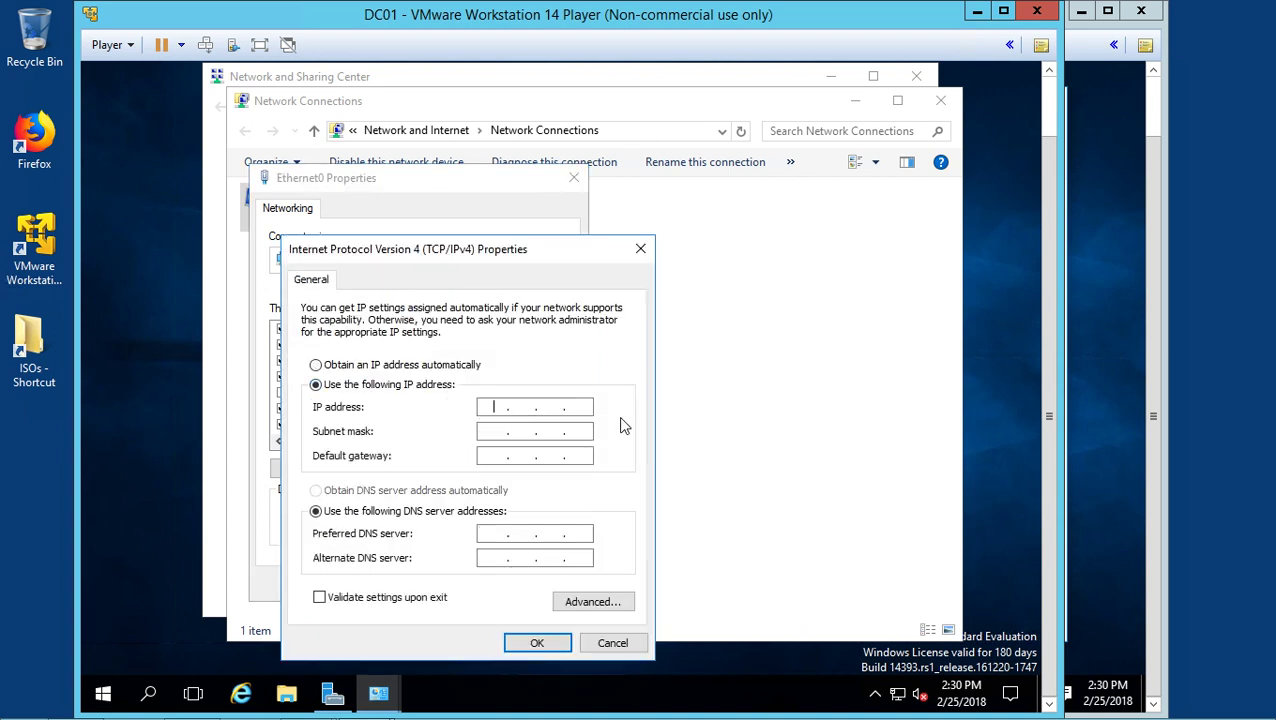
{"action": "key", "text": "Left"}
{"action": "key", "text": "Left"}
{"action": "key", "text": "Left"}
{"action": "type", "text": "192 . 168 . 0 ."}
{"action": "key", "text": "Tab"}
Leave DC01's default gateway empty, enter a preferred DNS server address starting with 192.168.0 and confirm the adapter's properties.
{"action": "key", "text": "Tab"}
{"action": "key", "text": "Tab"}
{"action": "key", "text": "Tab"}
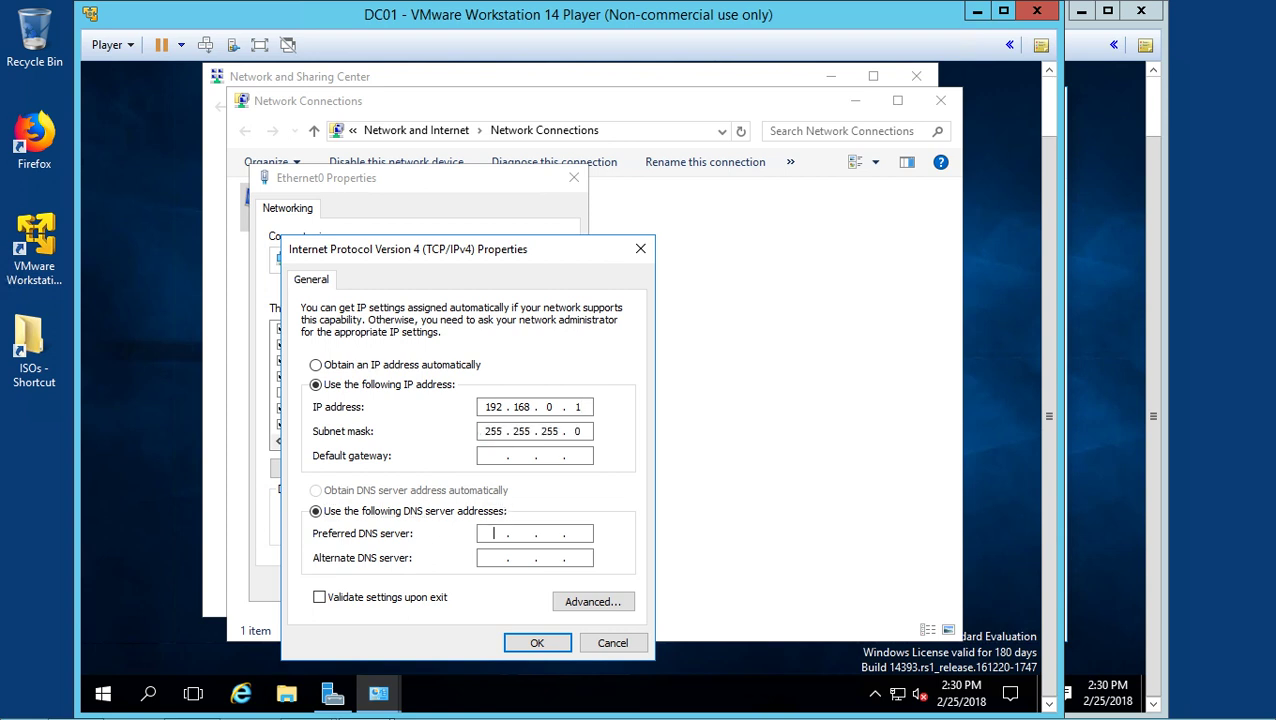
{"action": "type", "text": "1921680"}
{"action": "left_click", "coordinate": [540, 643]}
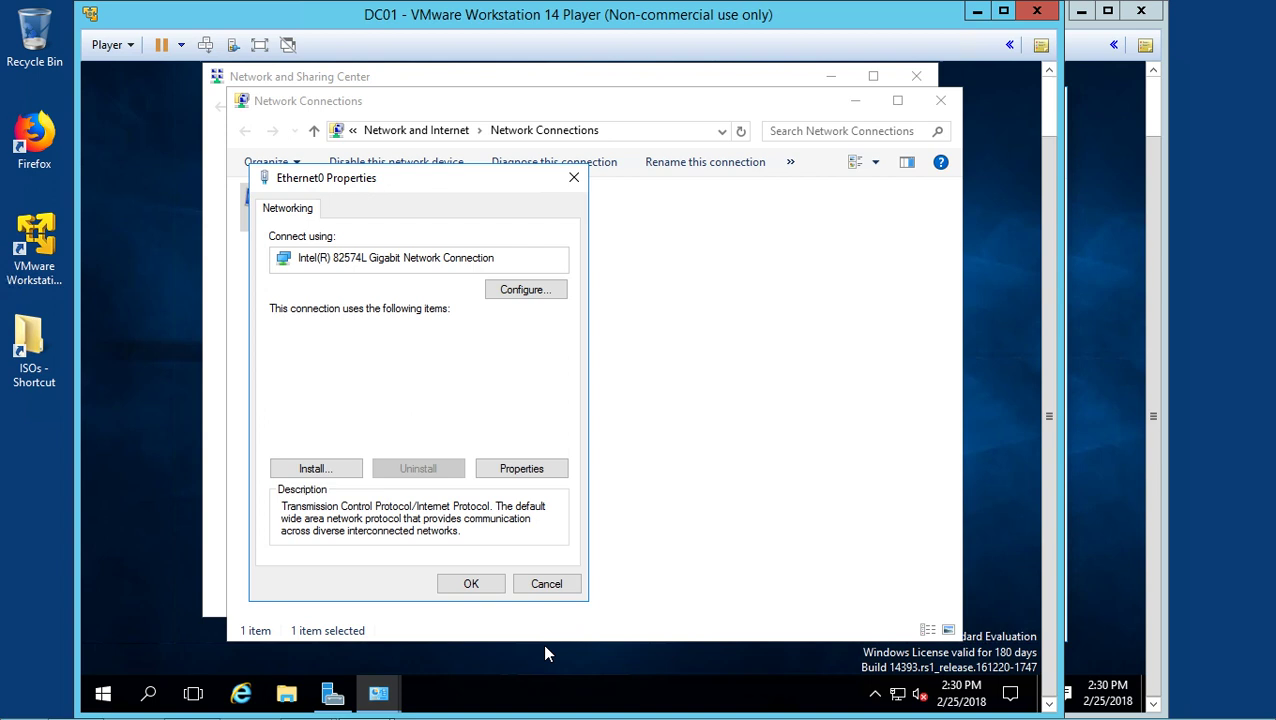
{"action": "left_click", "coordinate": [474, 586]}
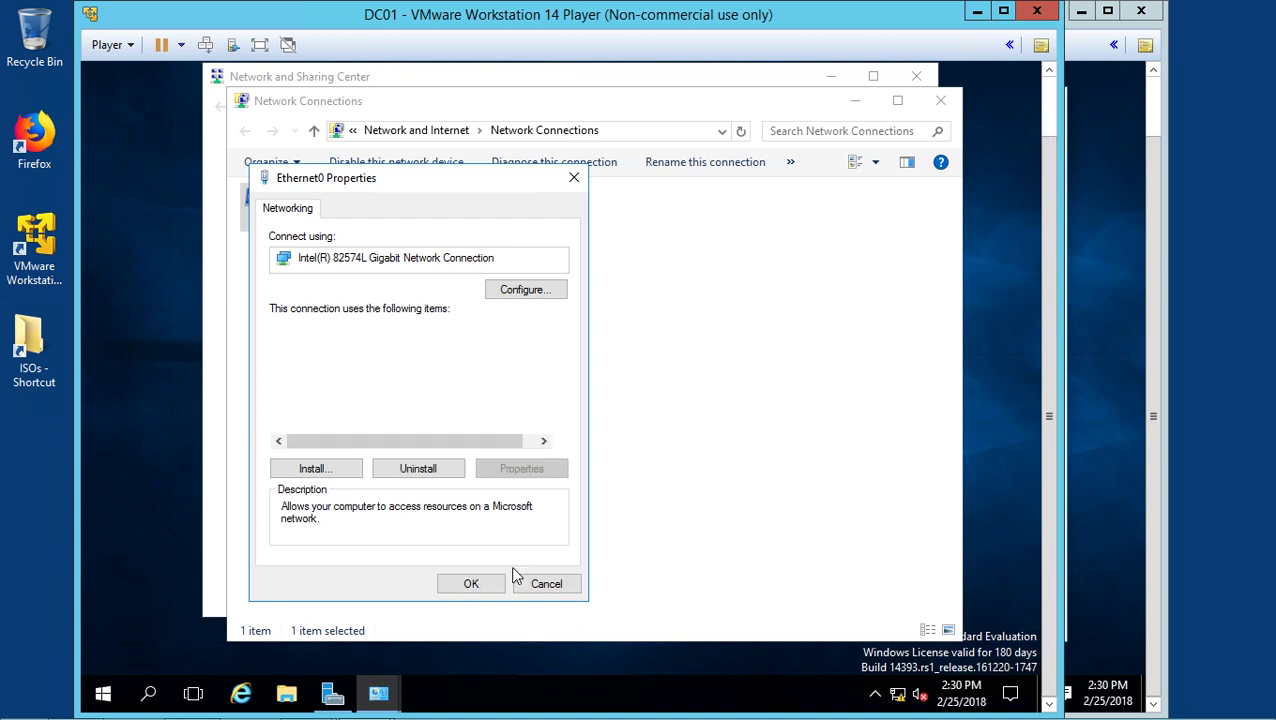
Close the network settings windows on DC01, then switch to the Client machine and close them there too.
{"action": "left_click", "coordinate": [940, 101]}
{"action": "left_click", "coordinate": [926, 78]}
{"action": "left_click", "coordinate": [1110, 352]}
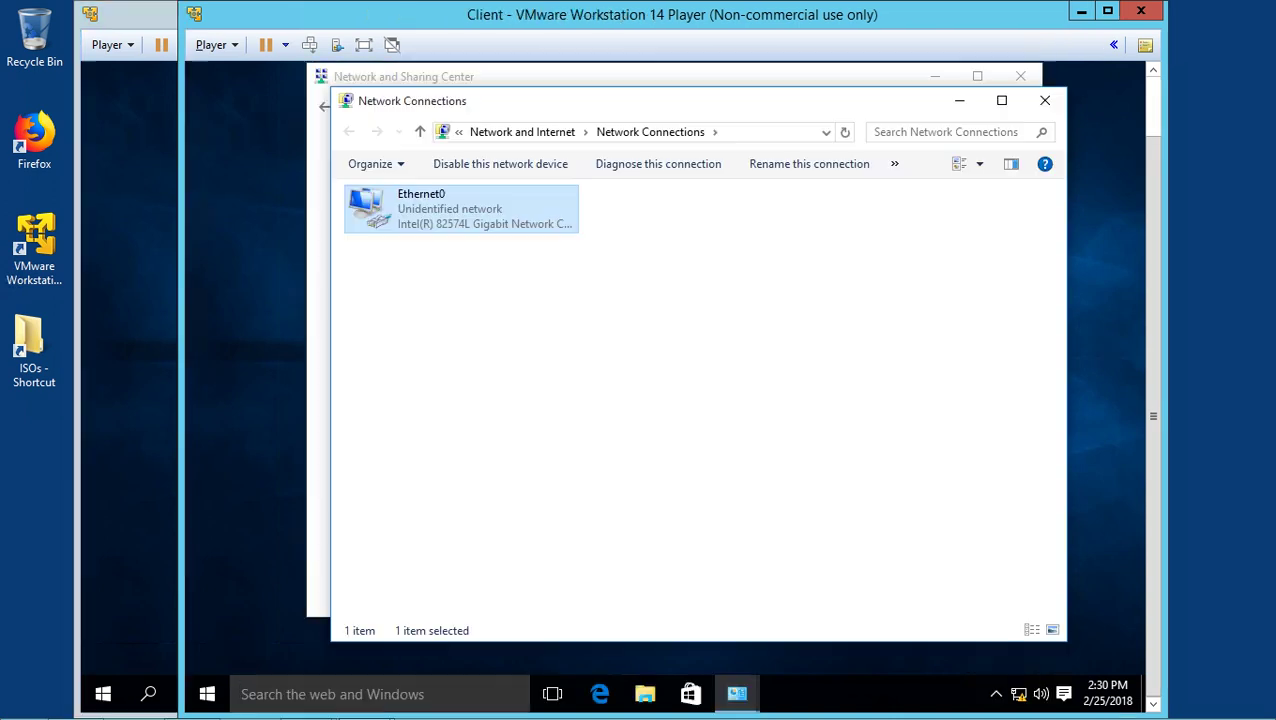
{"action": "left_click", "coordinate": [1045, 100]}
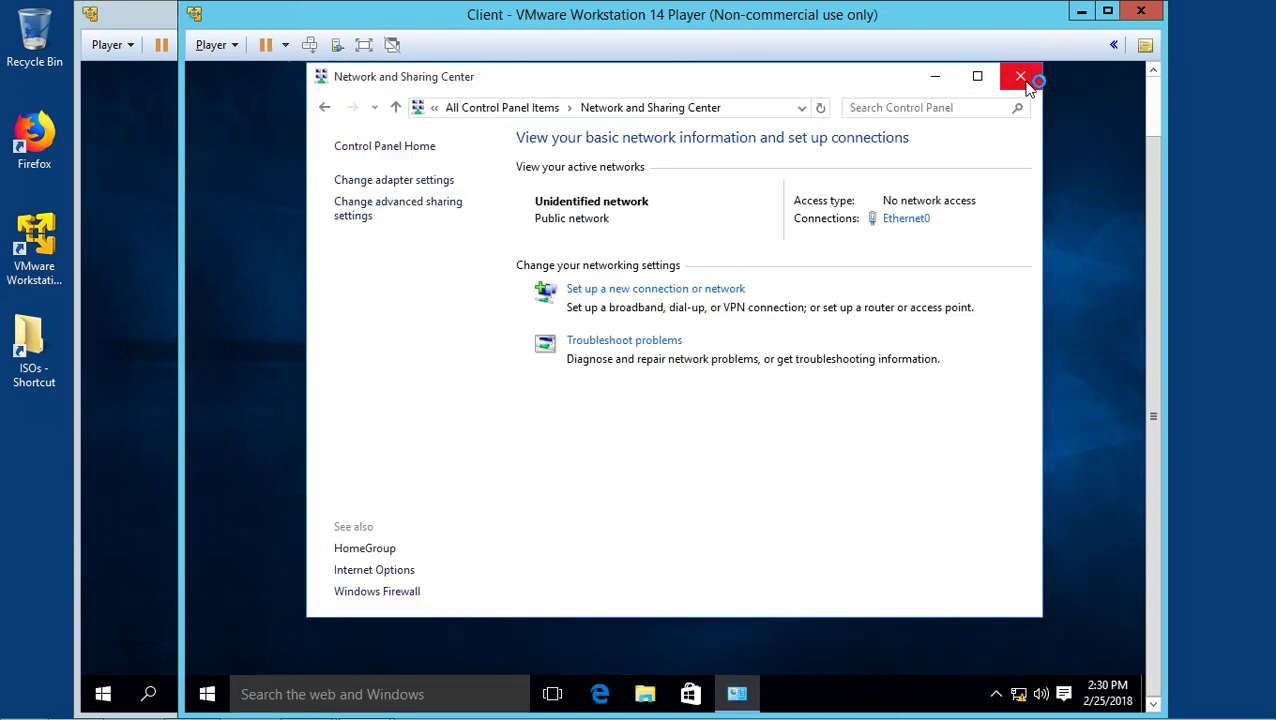
{"action": "left_click", "coordinate": [1020, 76]}
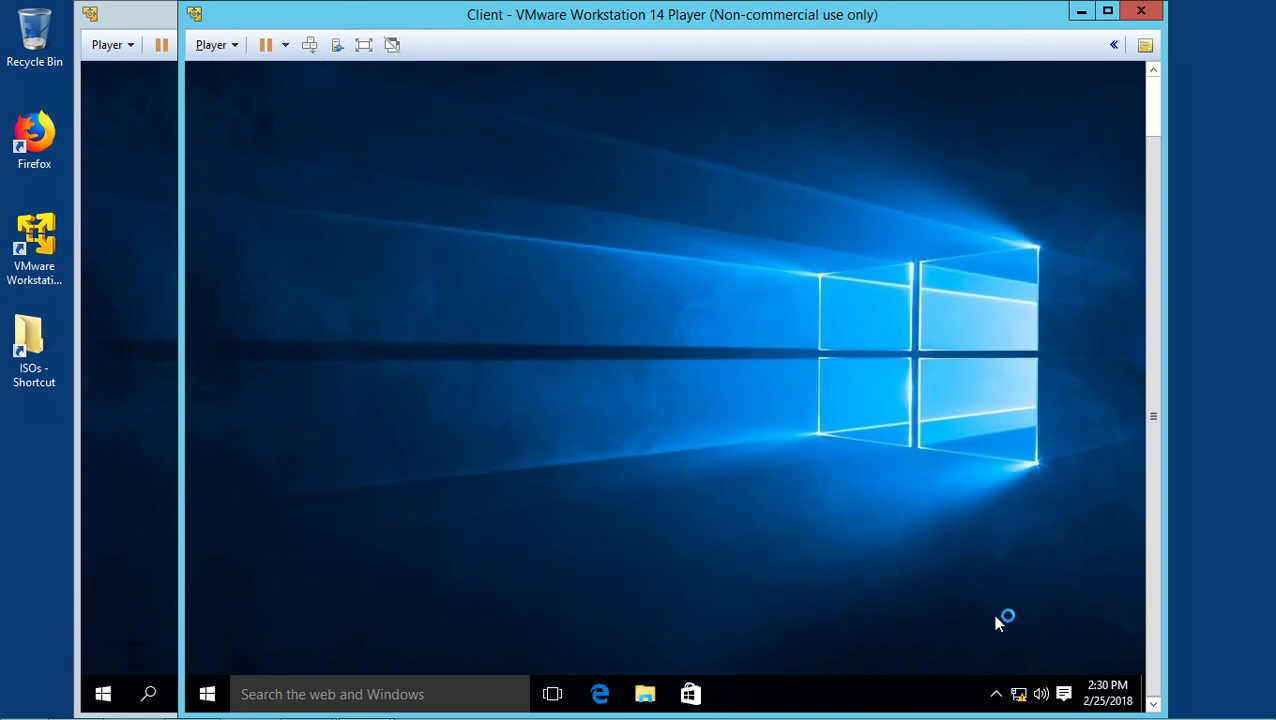
Open a Command Prompt on the Client and ping 192.168.0.1 to test the connection to DC01.
{"action": "left_click", "coordinate": [308, 700]}
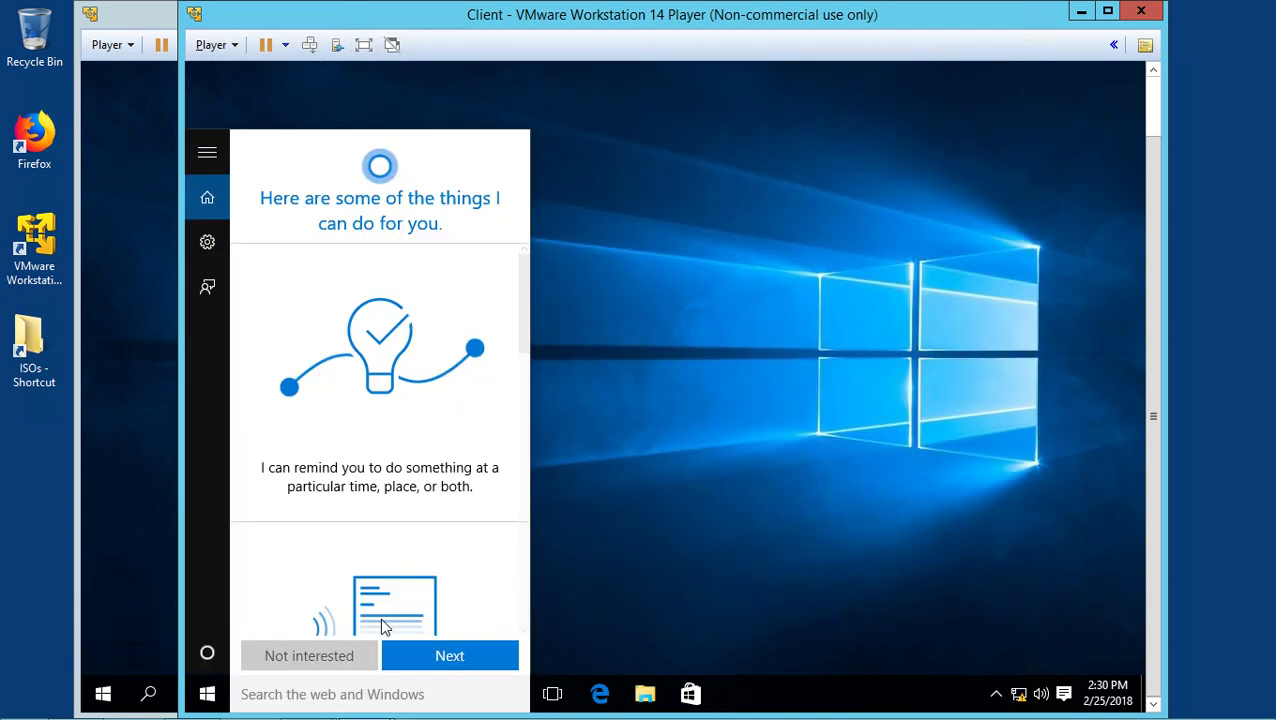
{"action": "type", "text": "cmd"}
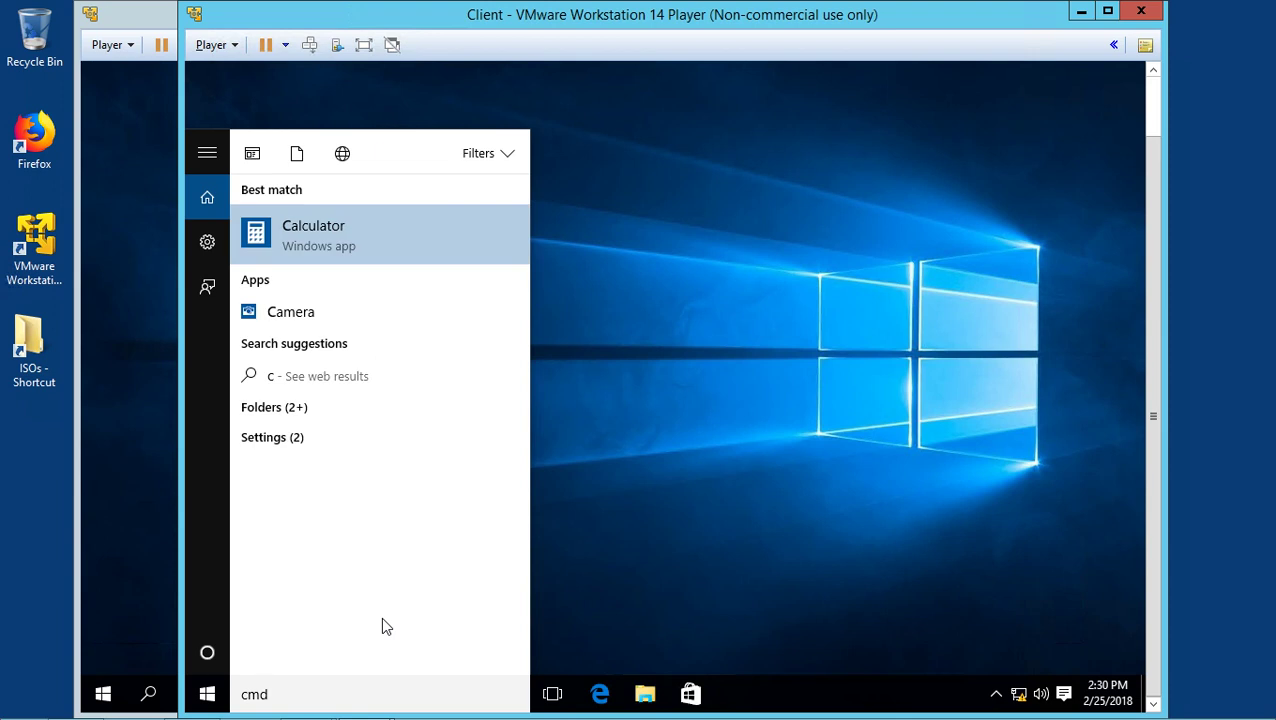
{"action": "key", "text": "Return"}
{"action": "type", "text": "ping 1"}
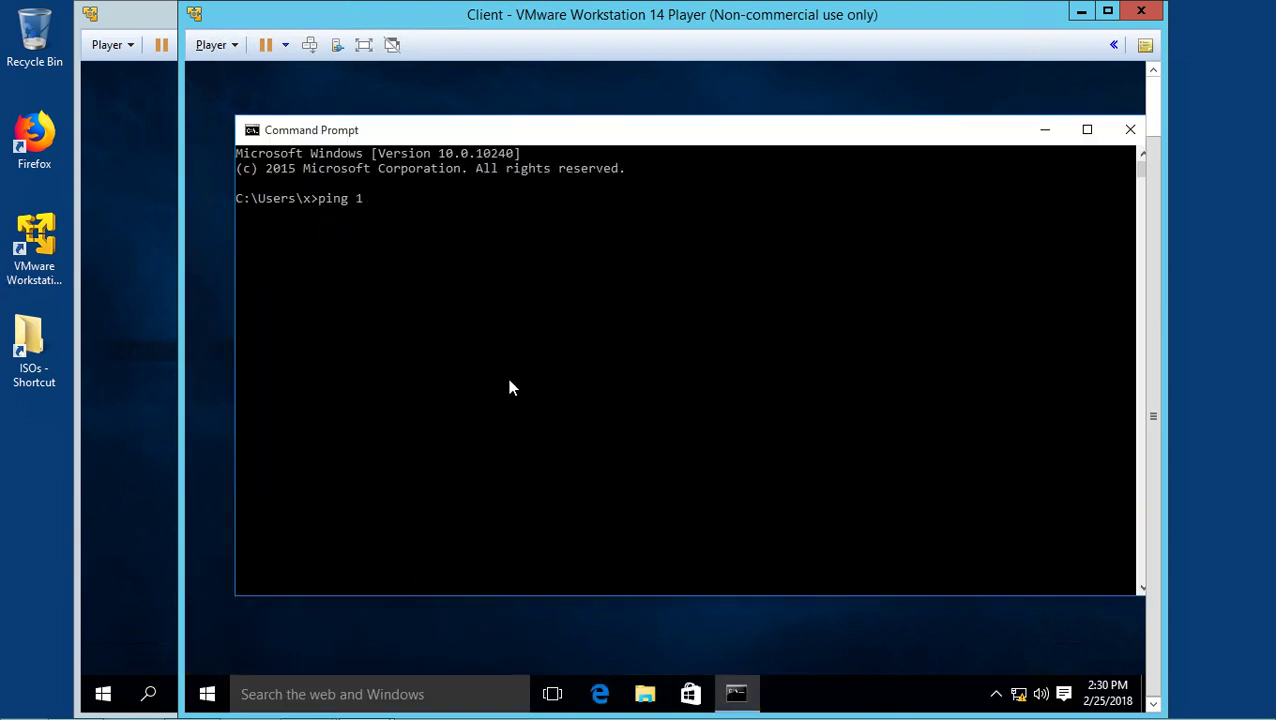
{"action": "type", "text": "92.168.0.1"}
{"action": "key", "text": "Return"}
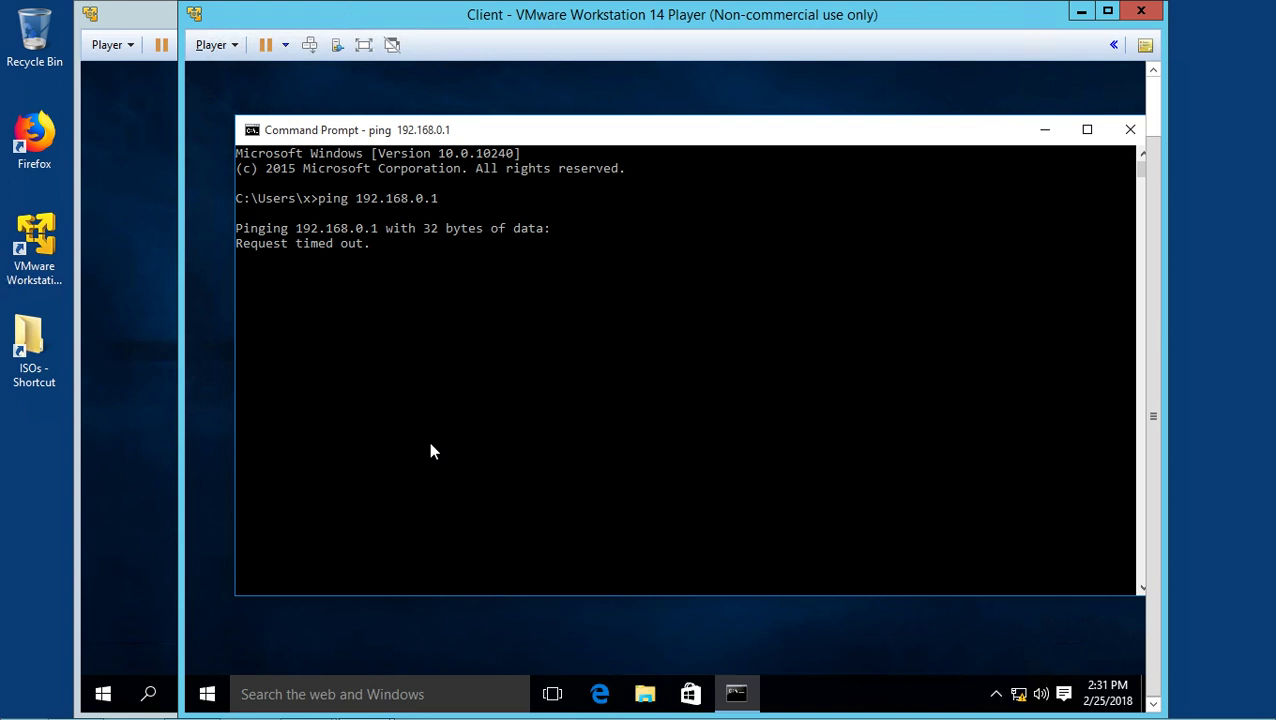
Open Control Panel again on the Client while the ping runs.
{"action": "left_click", "coordinate": [398, 694]}
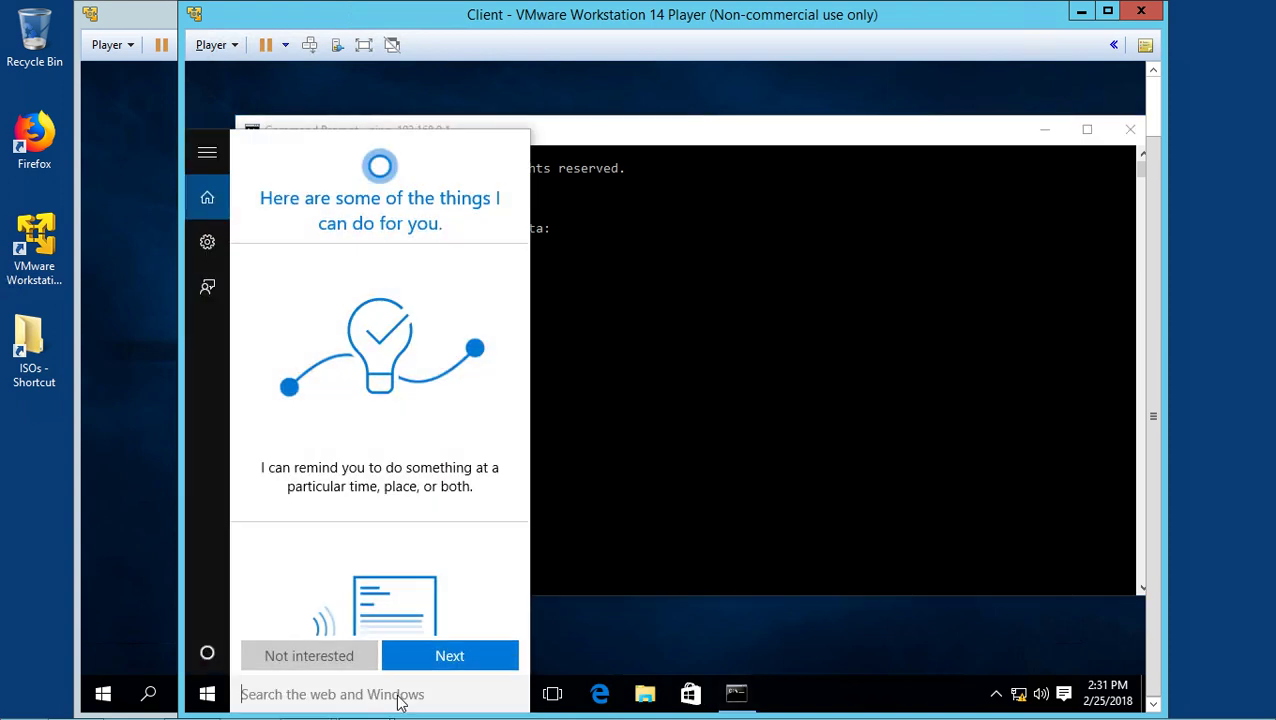
{"action": "type", "text": "control panel"}
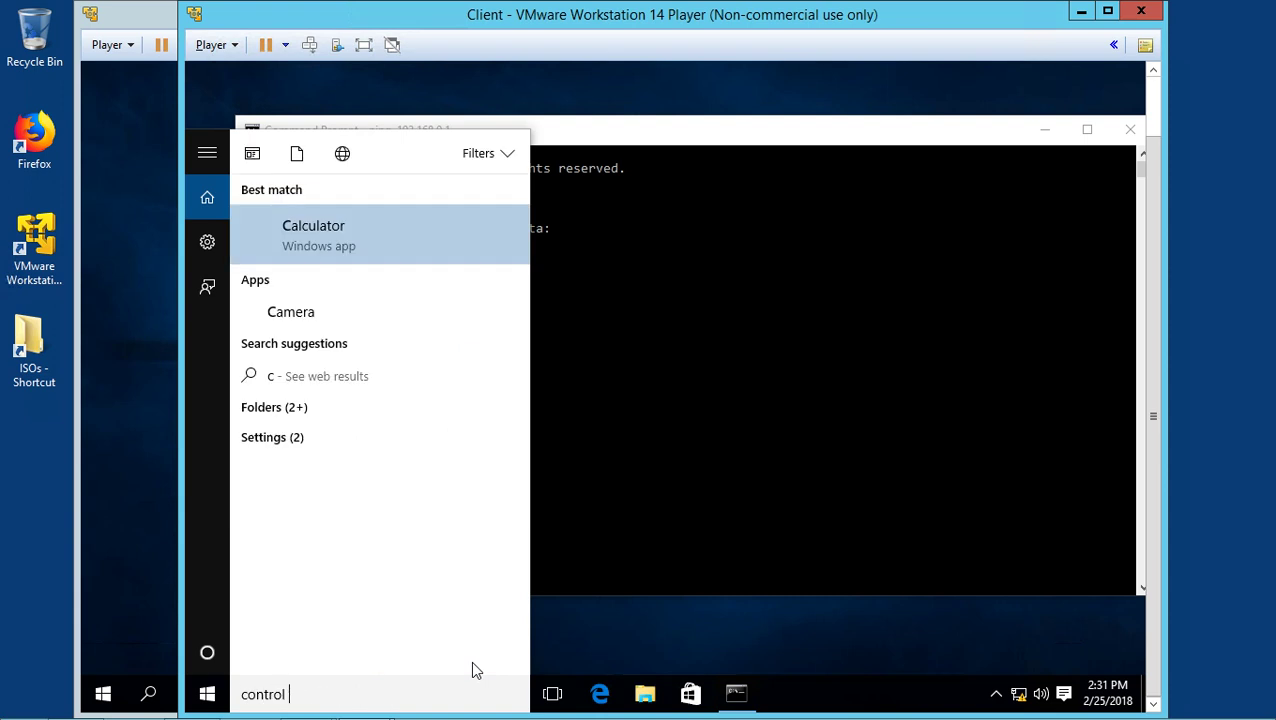
{"action": "key", "text": "Return"}
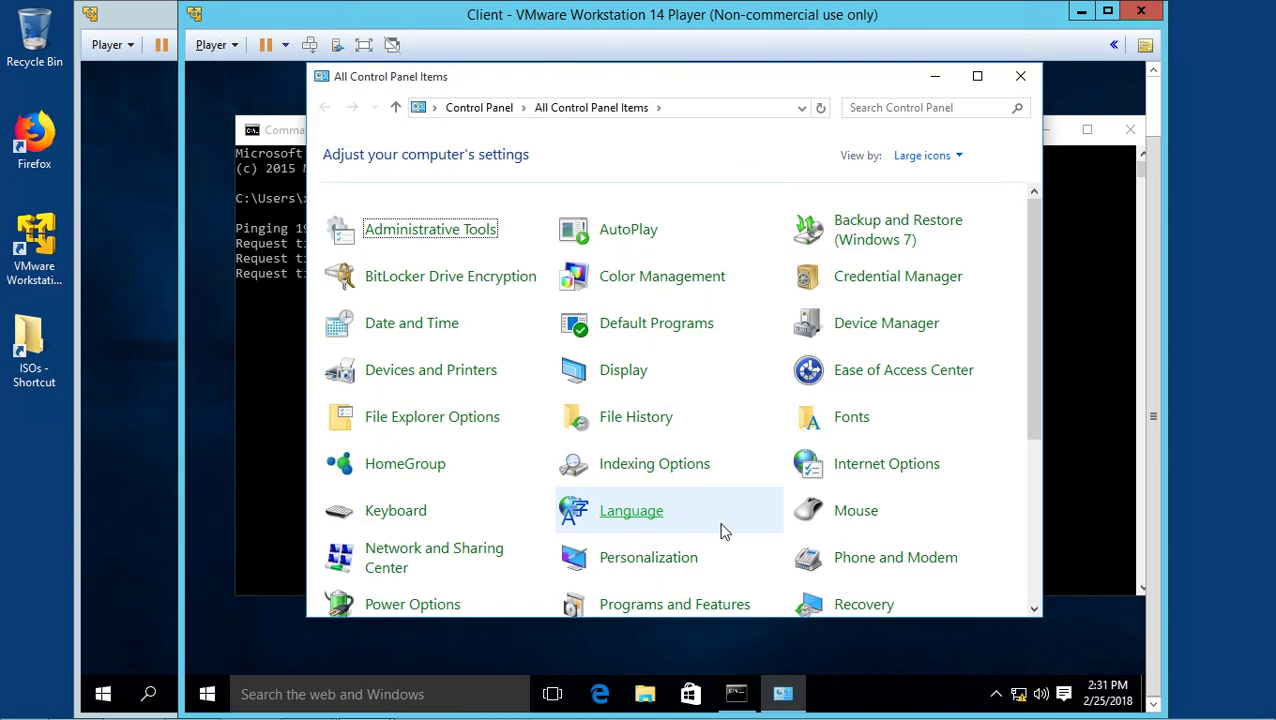
Open the Windows Firewall advanced settings on the Client and show the Inbound Rules.
{"action": "left_click", "coordinate": [1037, 598]}
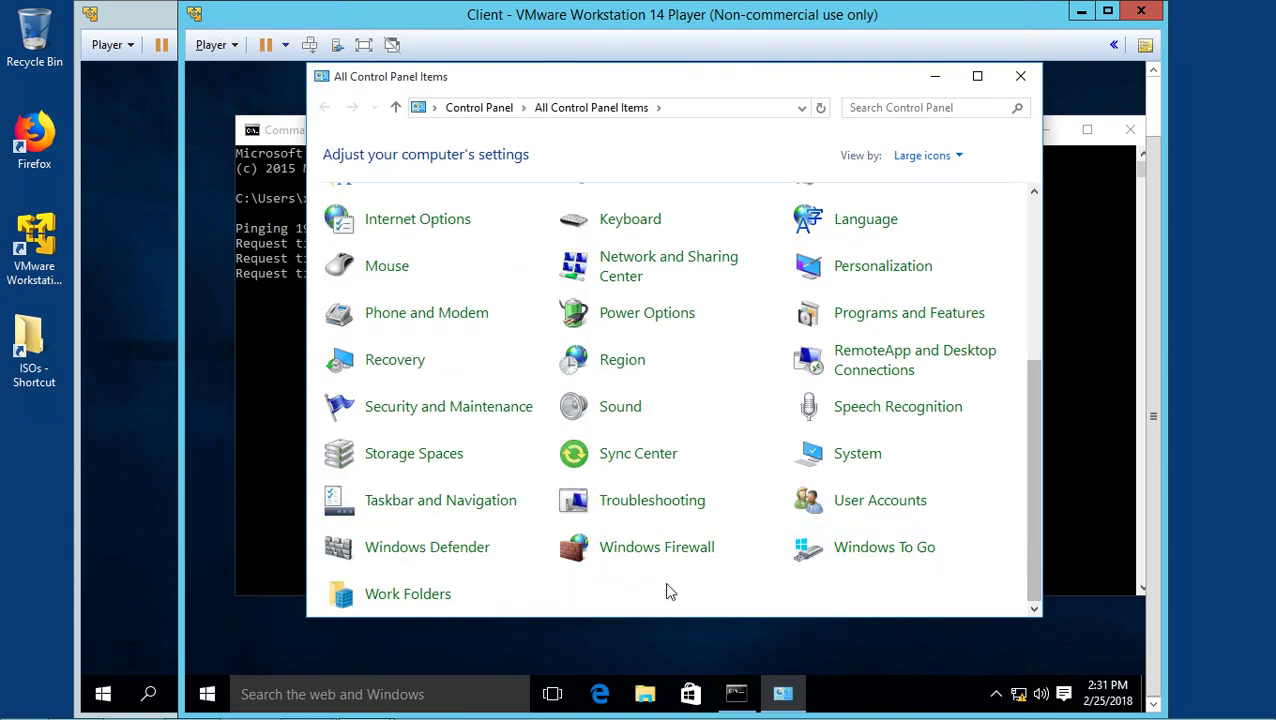
{"action": "left_click", "coordinate": [650, 549]}
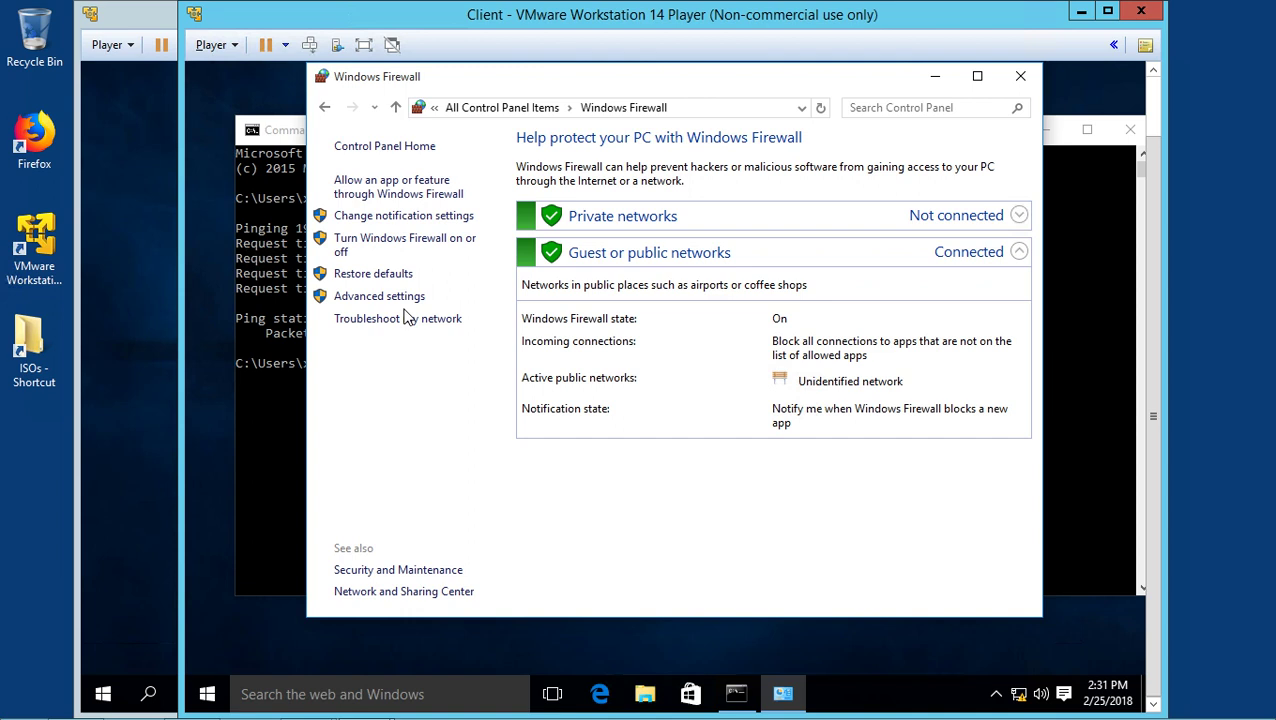
{"action": "left_click", "coordinate": [396, 300]}
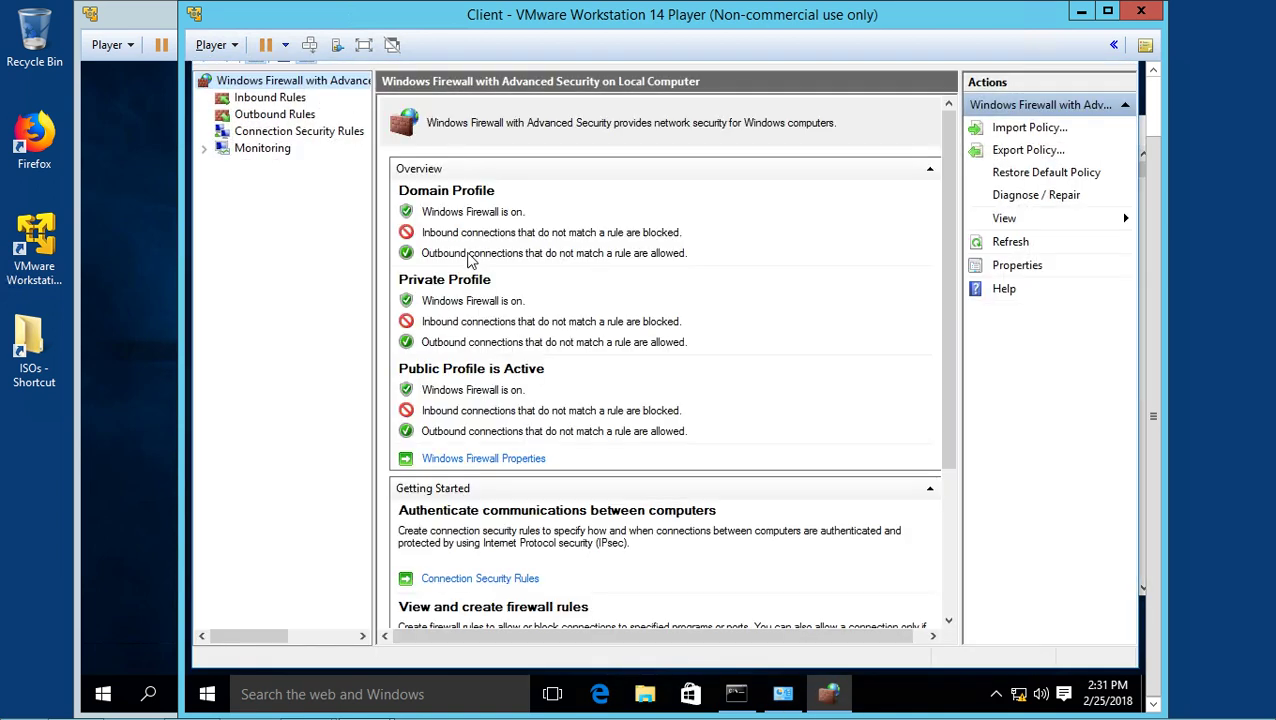
{"action": "left_click", "coordinate": [266, 99]}
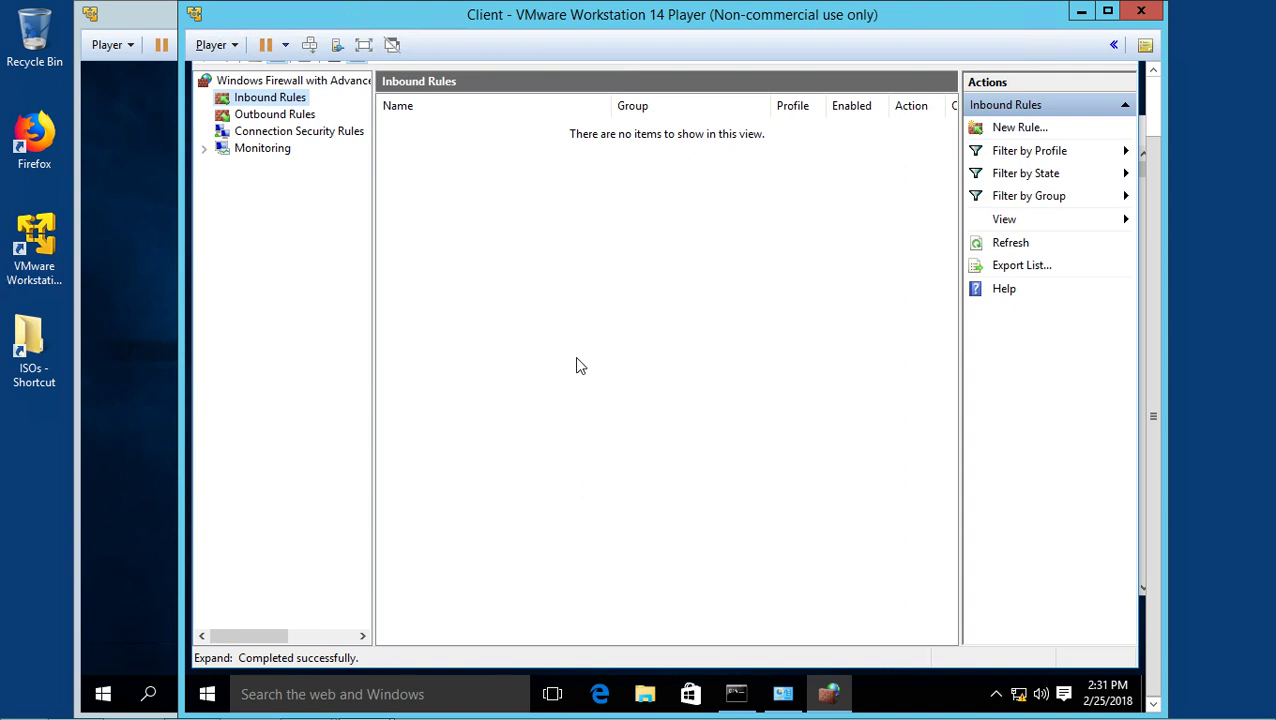
Enable both File and Printer Sharing (Echo Request - ICMPv4-In) inbound rules on the Client, widening the Name column to read the full rule names.
{"action": "left_click", "coordinate": [517, 393]}
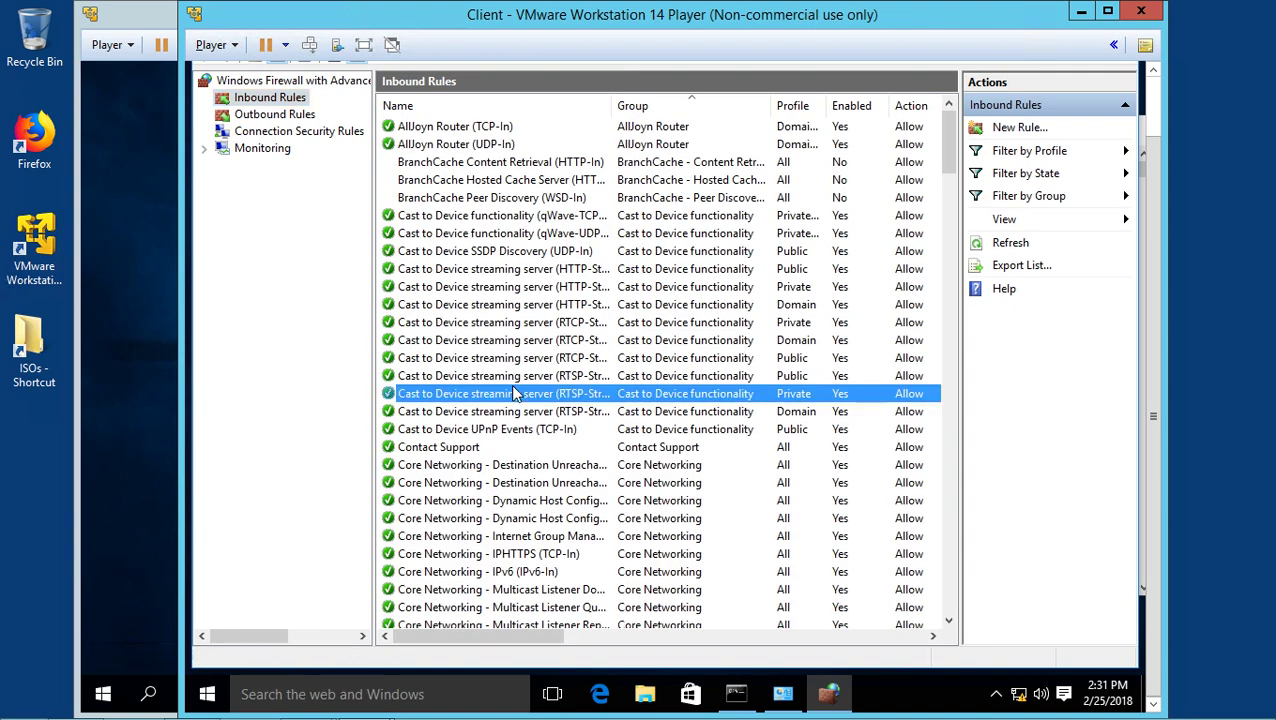
{"action": "scroll", "coordinate": [517, 393], "scroll_direction": "down", "scroll_amount": 18}
{"action": "left_click", "coordinate": [517, 393]}
{"action": "left_click", "coordinate": [517, 128]}
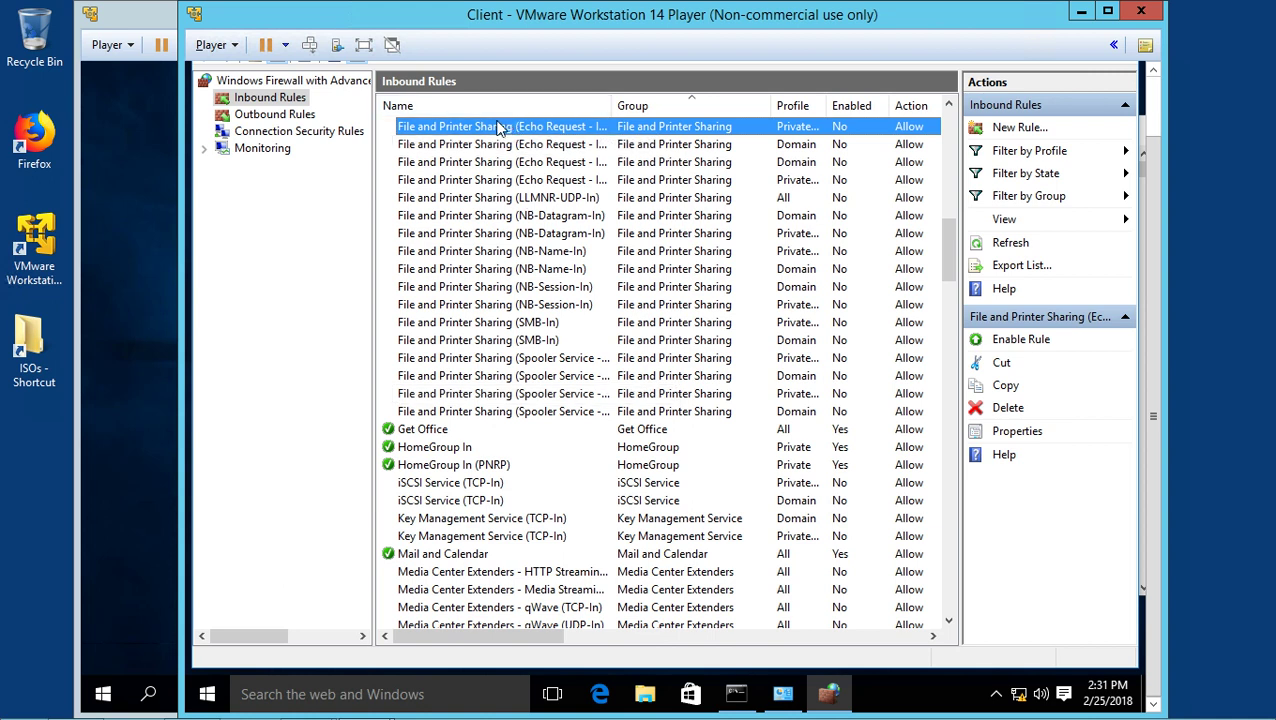
{"action": "left_click_drag", "start_coordinate": [606, 100], "coordinate": [678, 99]}
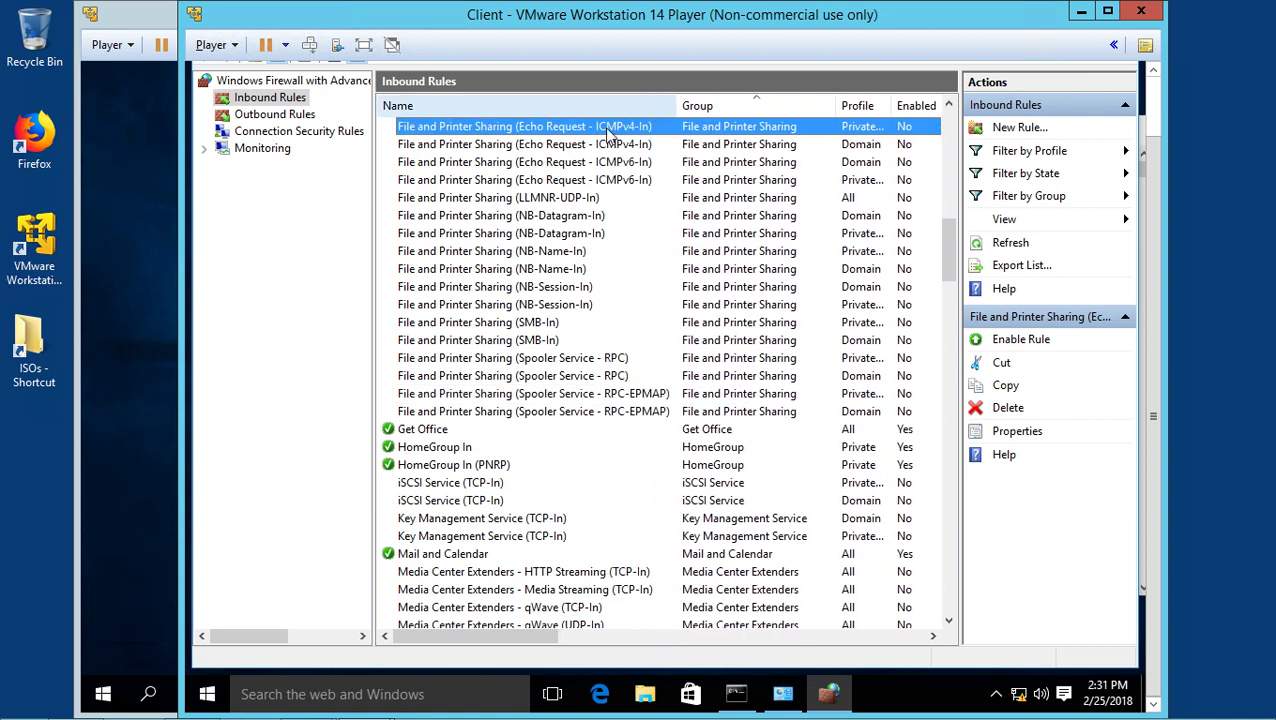
{"action": "right_click", "coordinate": [527, 130]}
{"action": "left_click", "coordinate": [541, 137]}
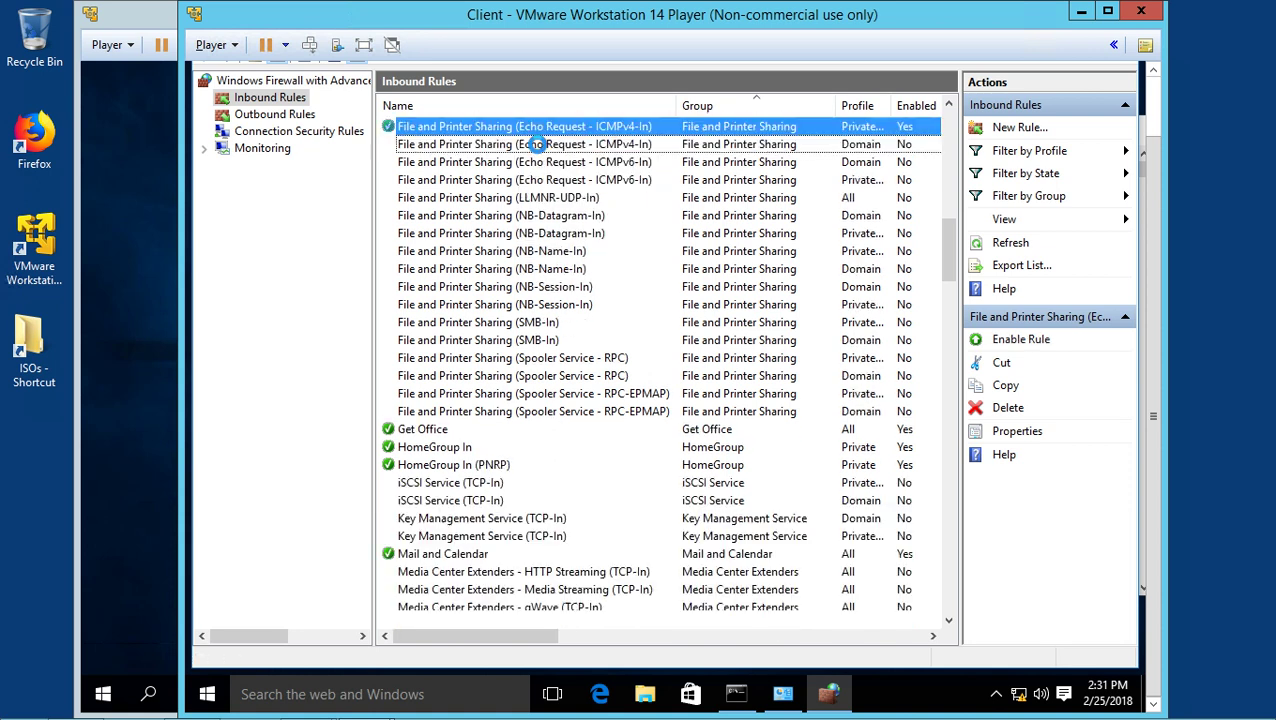
{"action": "right_click", "coordinate": [541, 148]}
{"action": "left_click", "coordinate": [552, 156]}
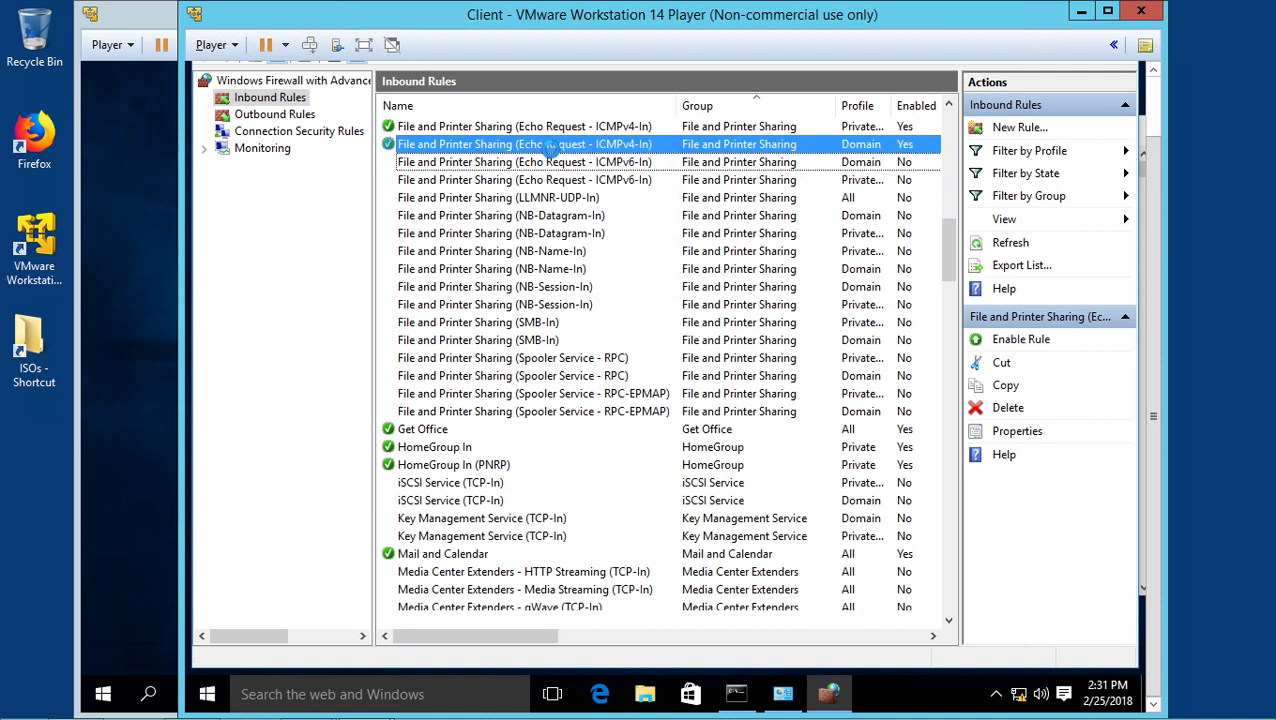
Switch to the DC01 machine, open Control Panel there and display its items as large icons.
{"action": "left_click", "coordinate": [160, 241]}
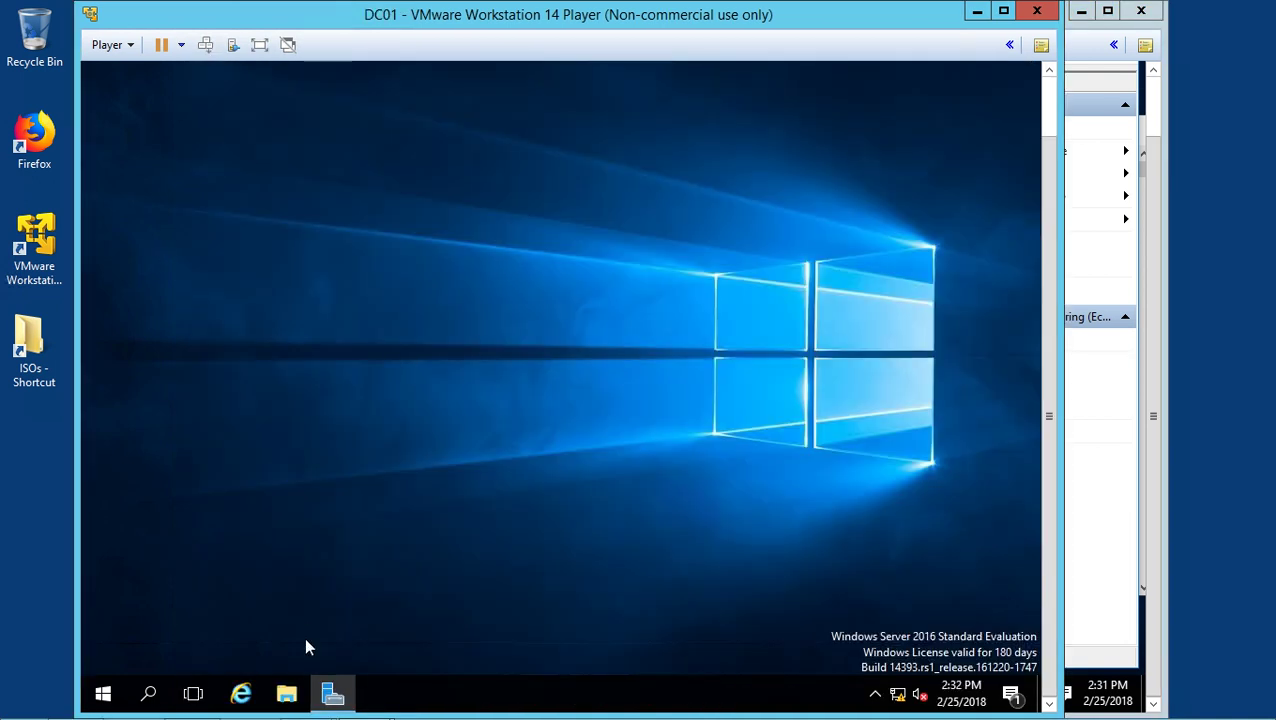
{"action": "right_click", "coordinate": [102, 694]}
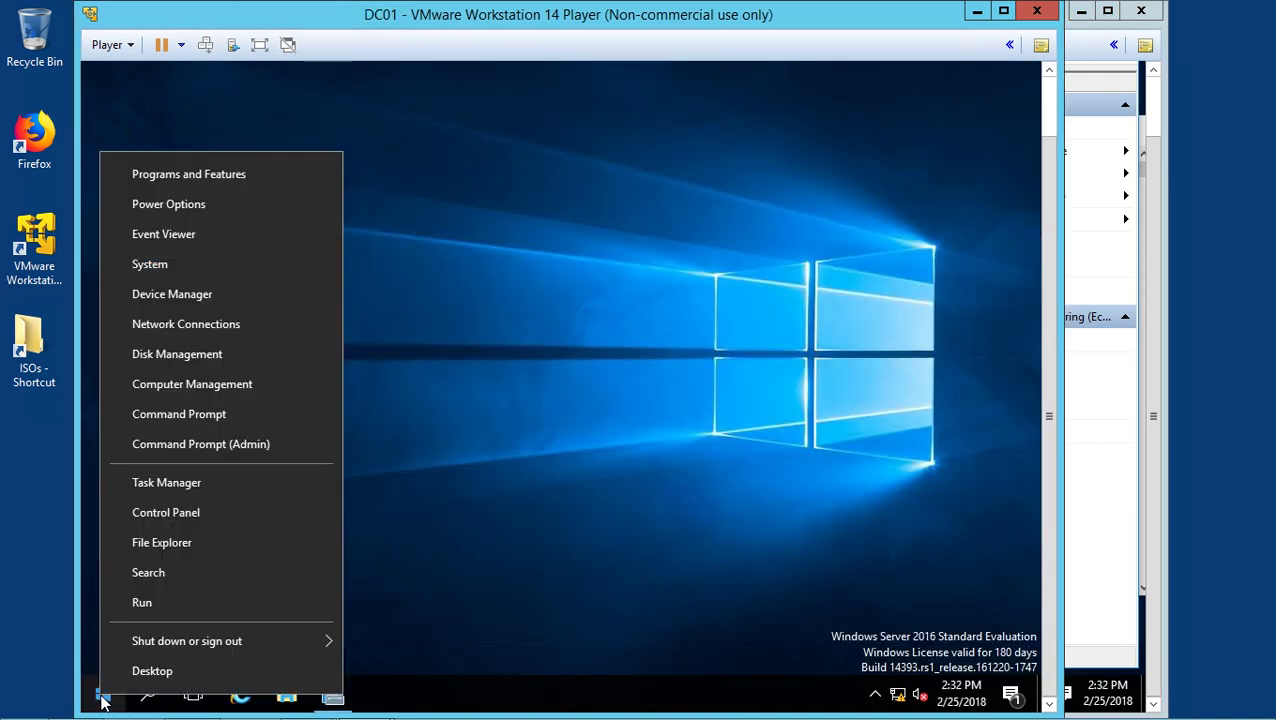
{"action": "left_click", "coordinate": [199, 513]}
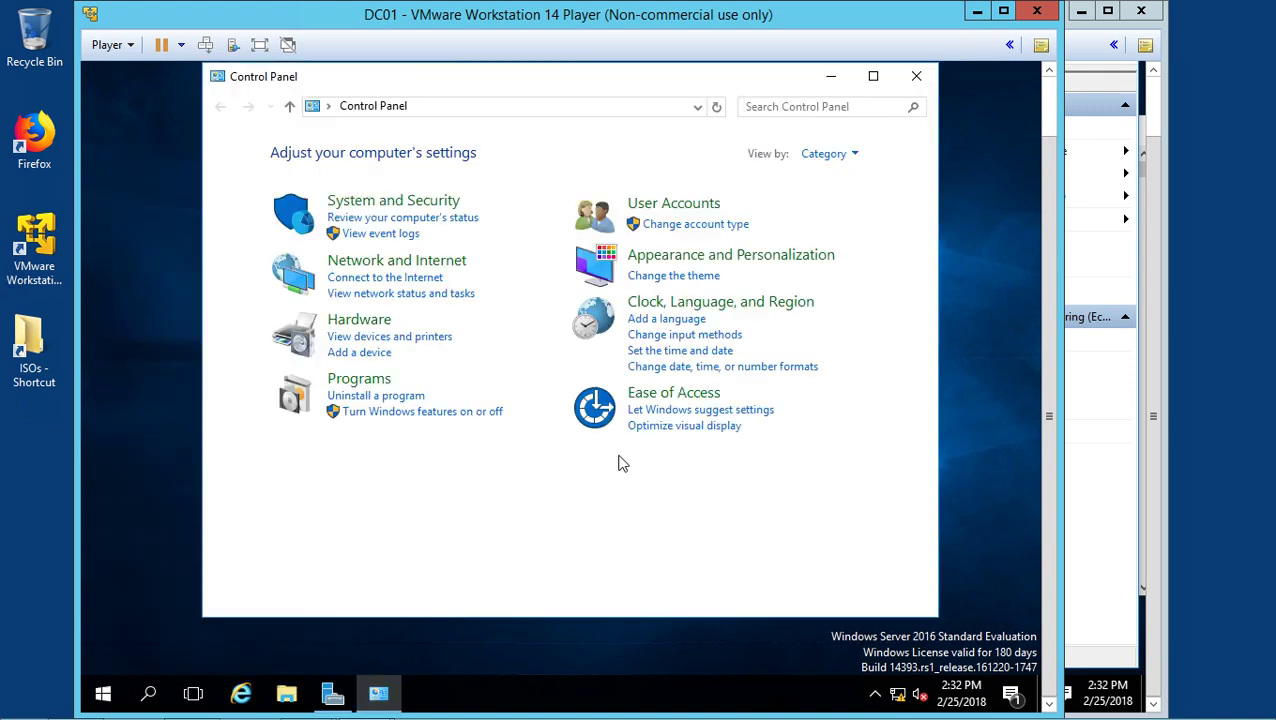
{"action": "left_click", "coordinate": [832, 158]}
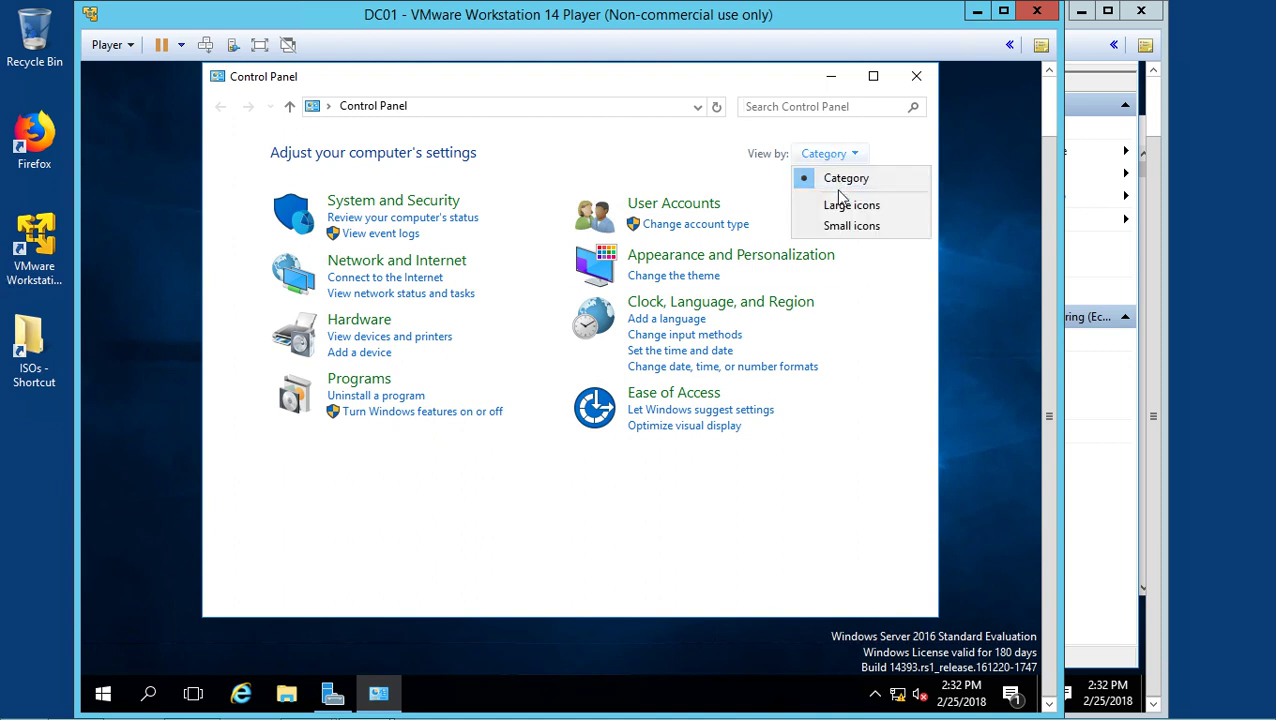
{"action": "left_click", "coordinate": [841, 207]}
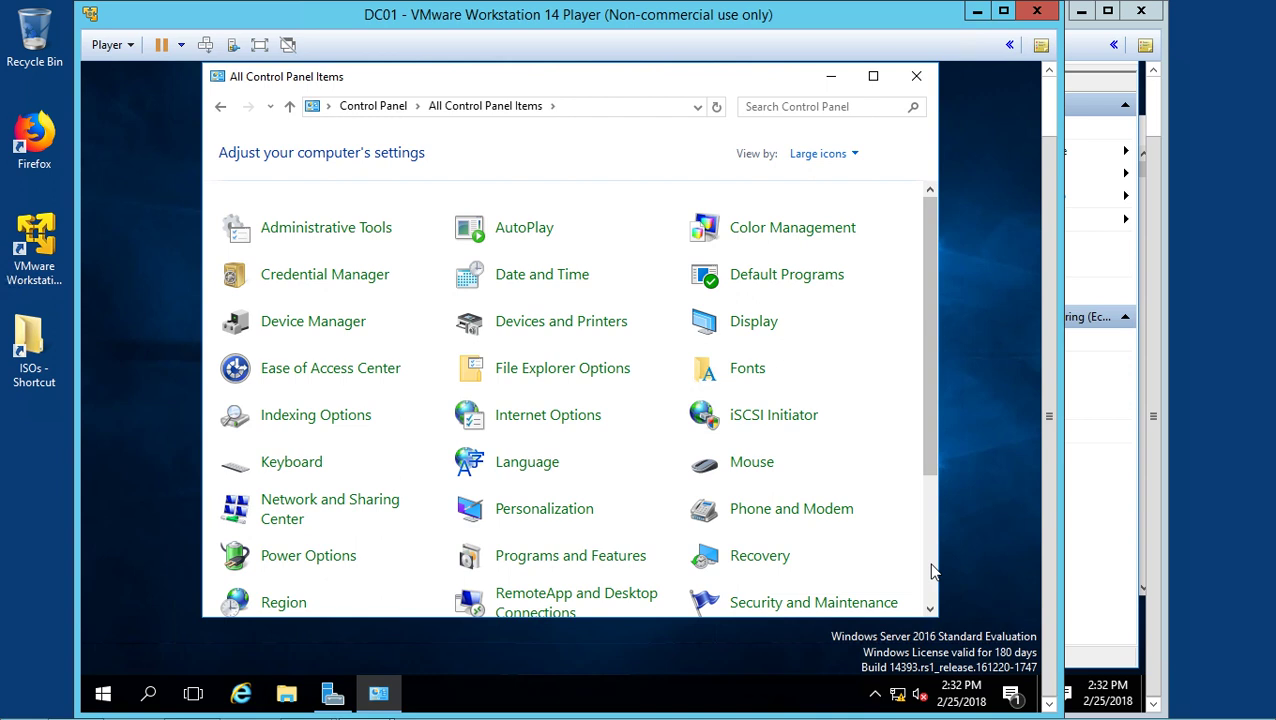
Open the Windows Firewall advanced settings on DC01 and show the Inbound Rules.
{"action": "scroll", "coordinate": [930, 570], "scroll_direction": "down", "scroll_amount": 3}
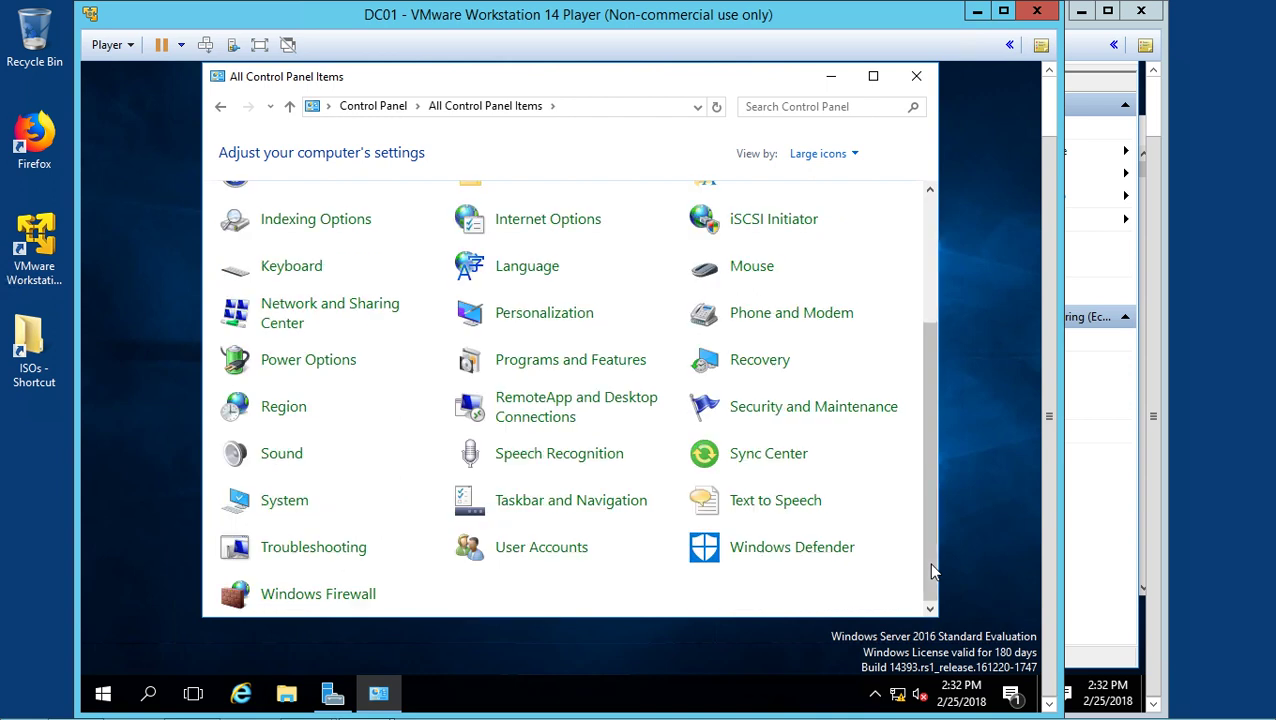
{"action": "left_click", "coordinate": [303, 596]}
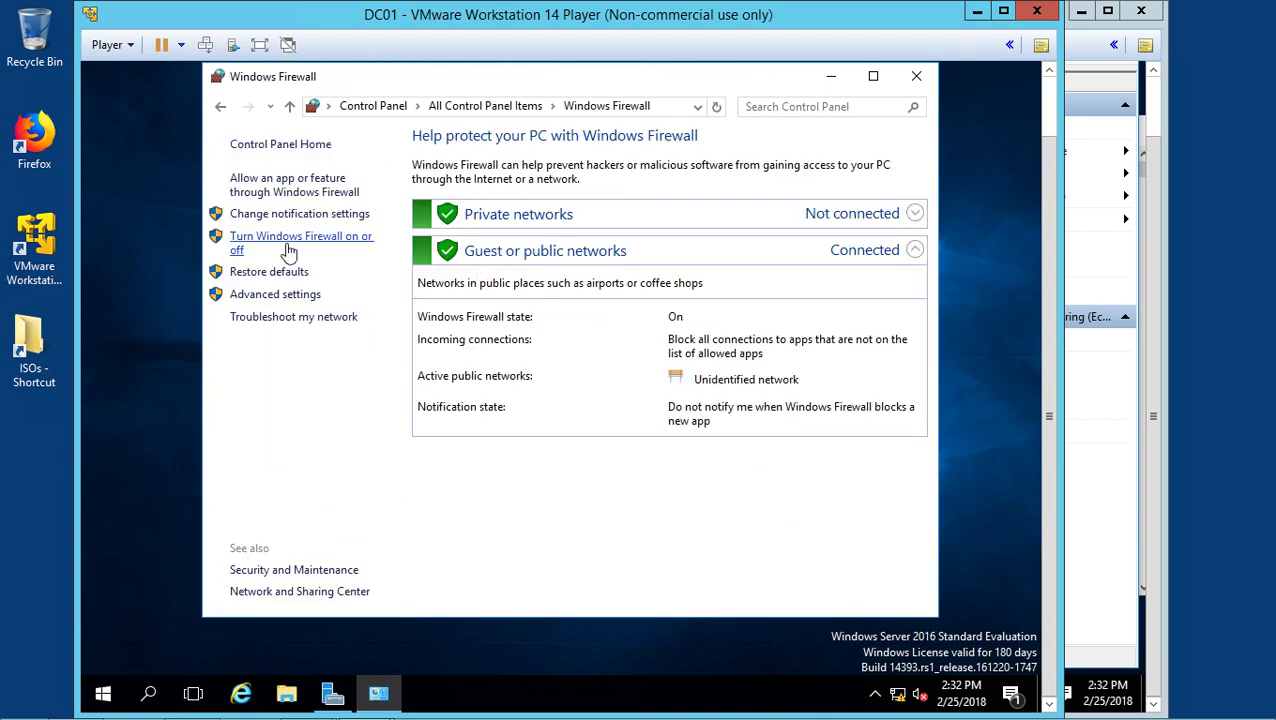
{"action": "left_click", "coordinate": [272, 295]}
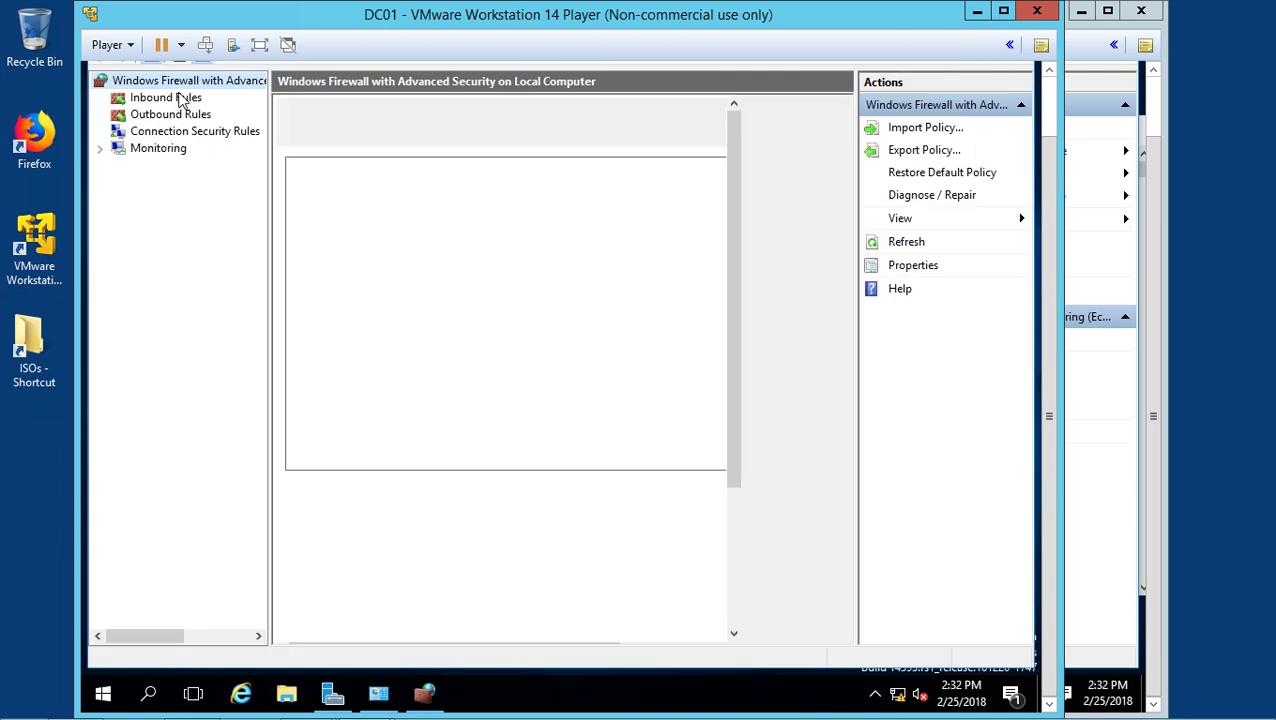
{"action": "left_click", "coordinate": [170, 97]}
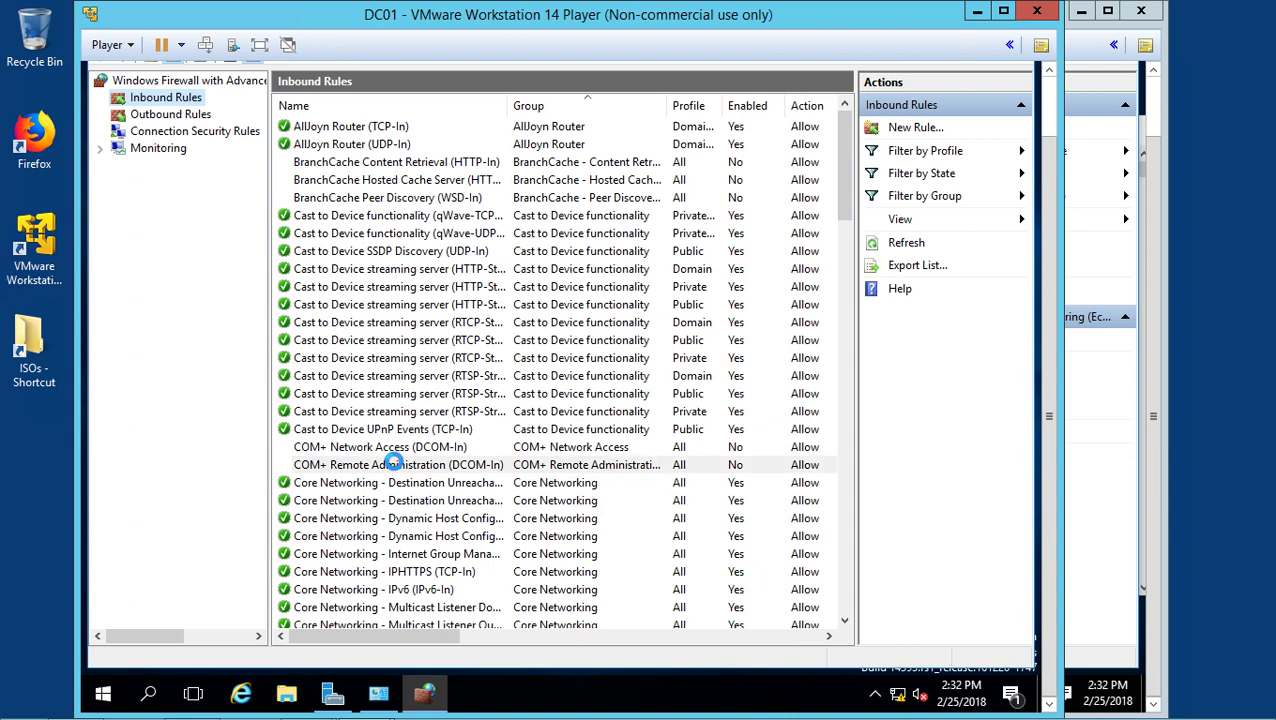
Widen the Name column and enable DC01's File and Printer Sharing (Echo Request - ICMPv4-In) inbound rule.
{"action": "left_click", "coordinate": [393, 463]}
{"action": "scroll", "coordinate": [395, 468], "scroll_direction": "down", "scroll_amount": 5}
{"action": "scroll", "coordinate": [397, 470], "scroll_direction": "down", "scroll_amount": 6}
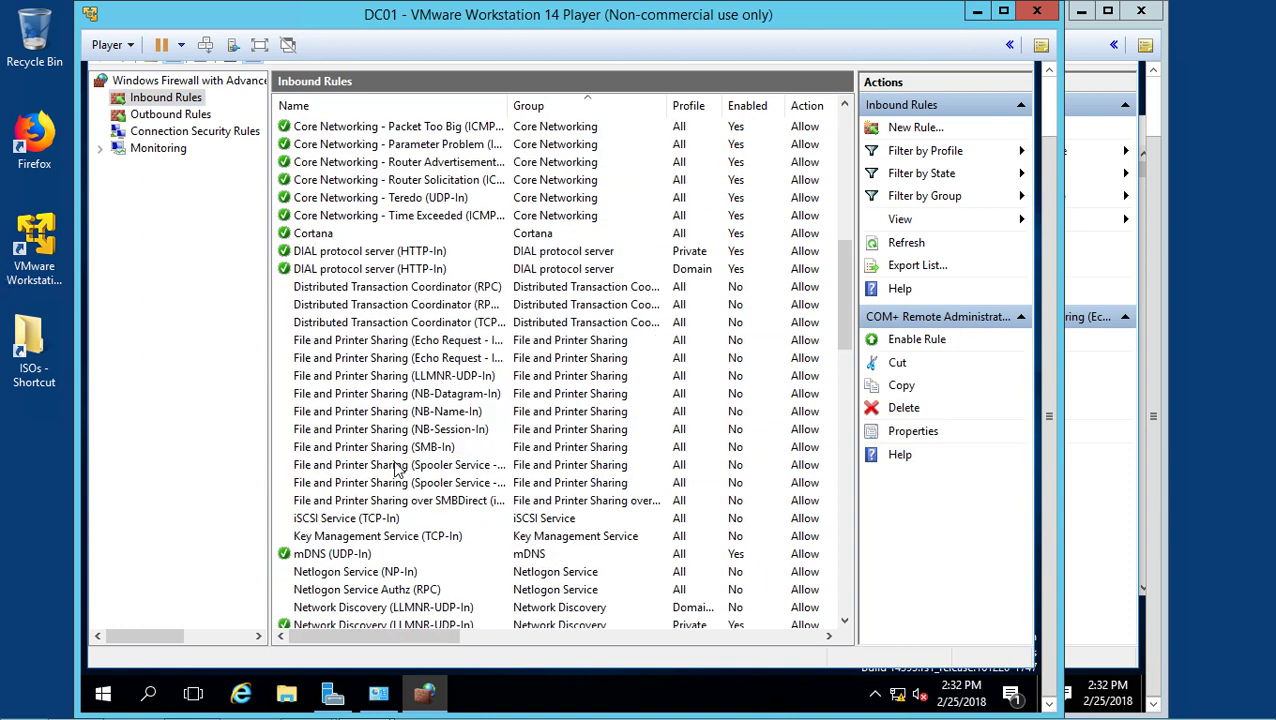
{"action": "left_click", "coordinate": [355, 340]}
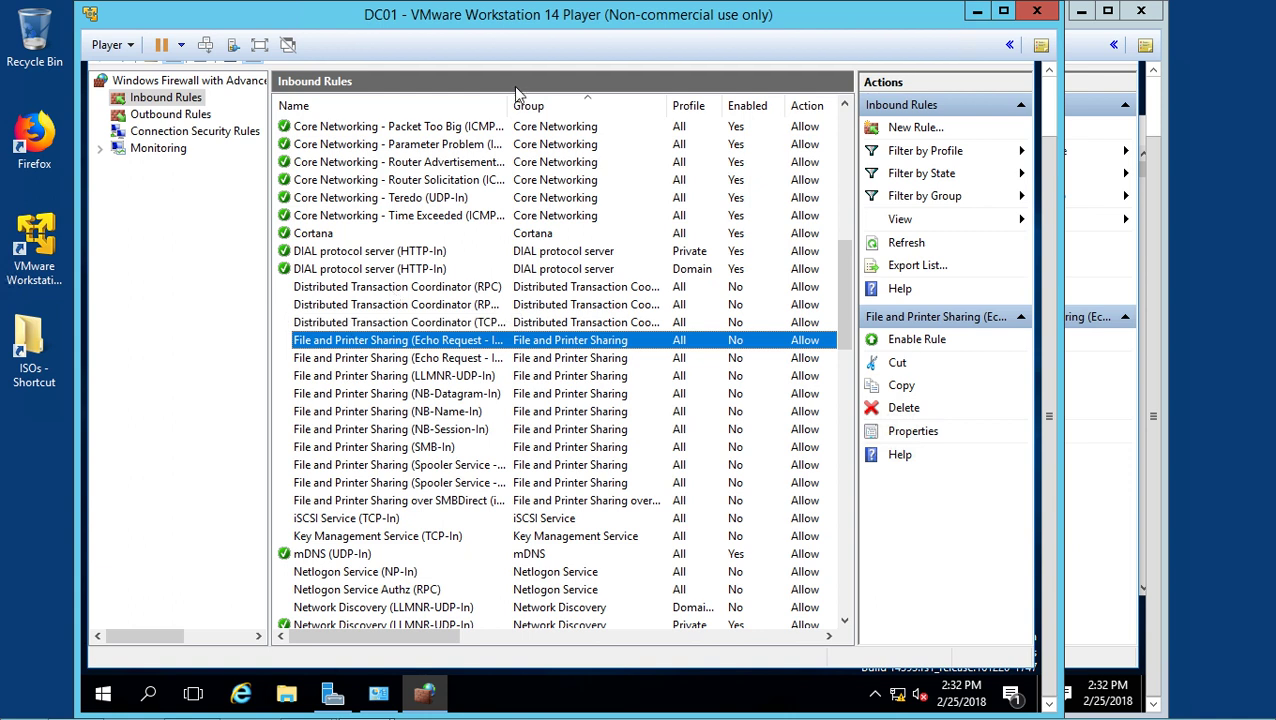
{"action": "left_click_drag", "start_coordinate": [512, 105], "coordinate": [612, 105]}
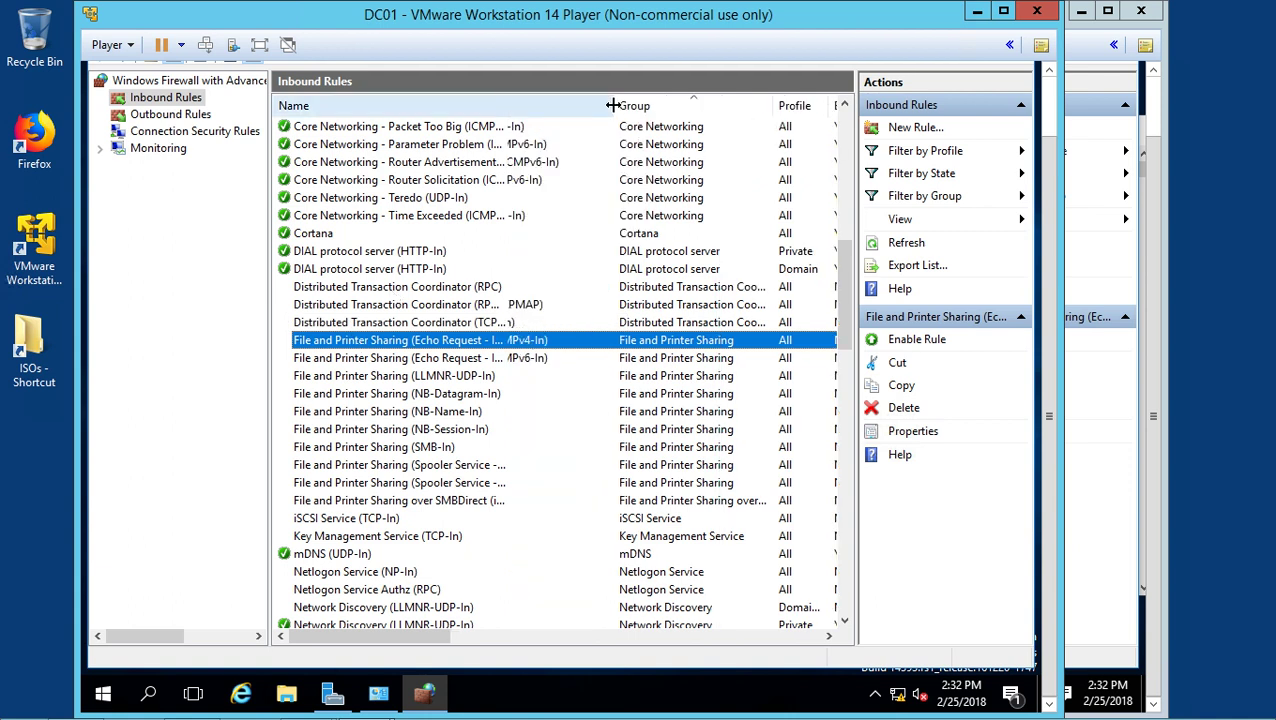
{"action": "right_click", "coordinate": [463, 341]}
{"action": "left_click", "coordinate": [487, 353]}
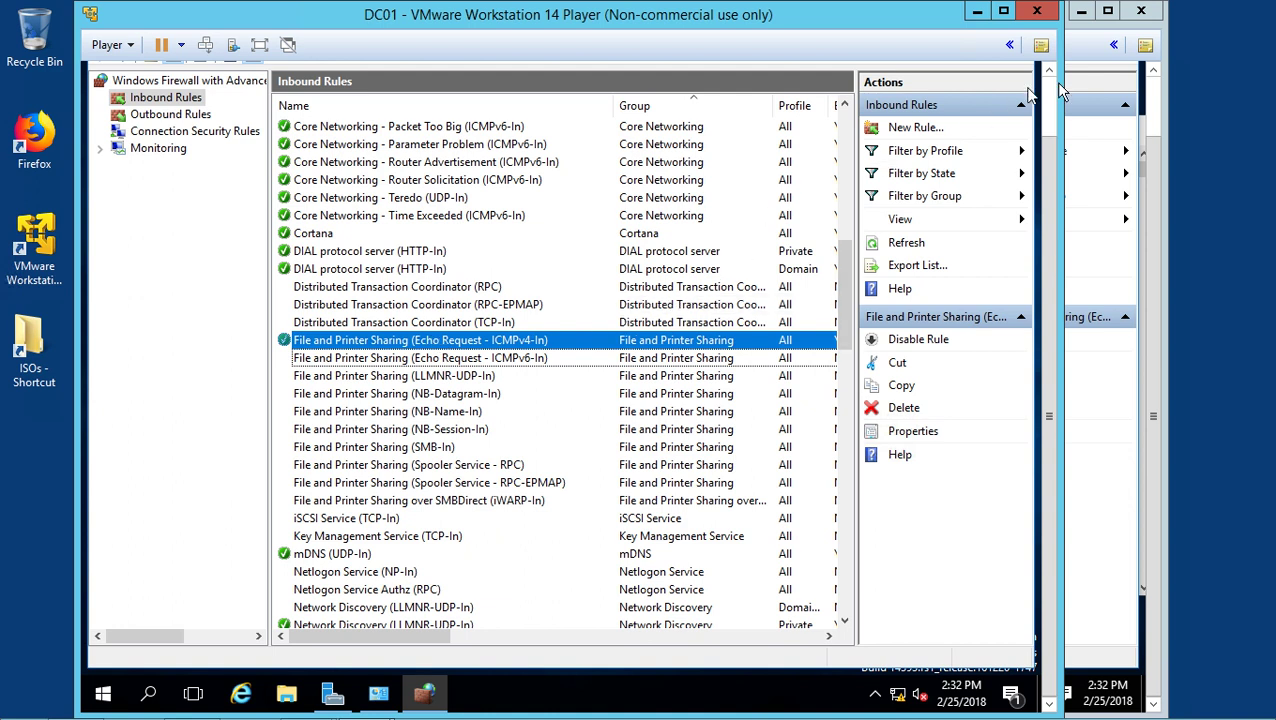
Switch back to the Client machine and close both of its Windows Firewall windows.
{"action": "left_click", "coordinate": [1100, 58]}
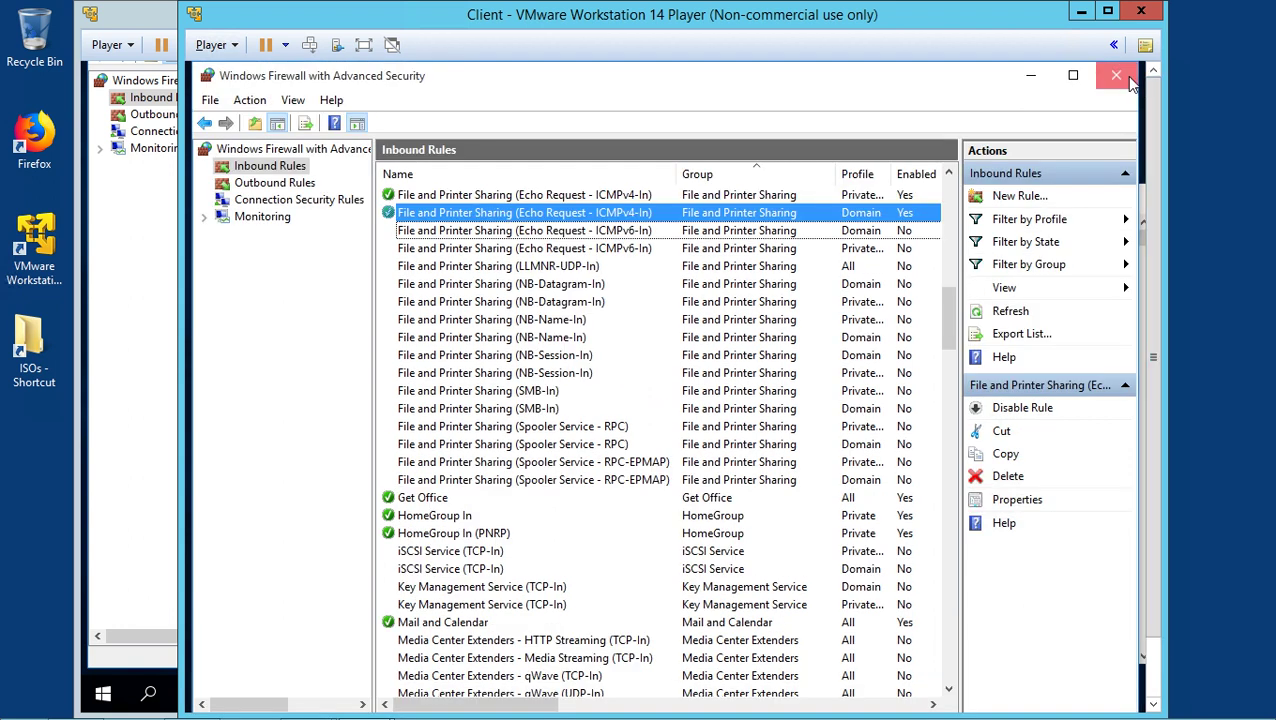
{"action": "left_click", "coordinate": [1128, 70]}
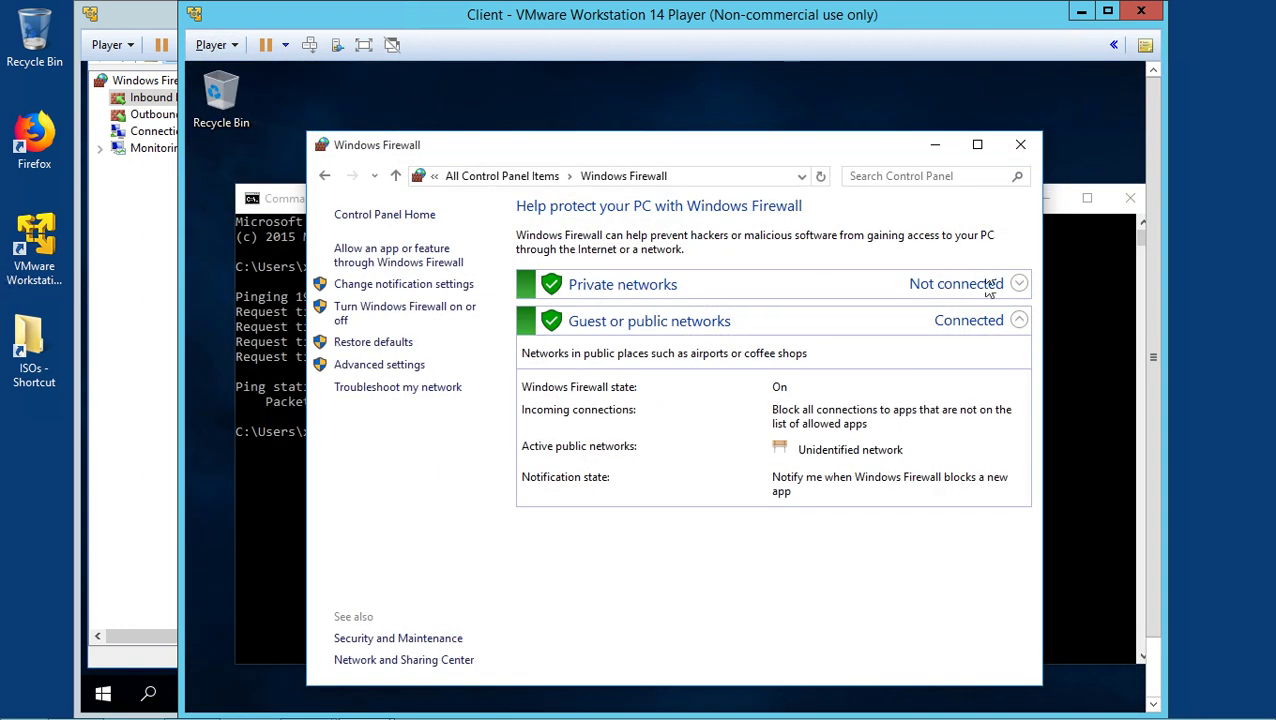
{"action": "left_click", "coordinate": [1020, 144]}
Repeat the ping to 192.168.0.1 in the Client's Command Prompt.
{"action": "left_click", "coordinate": [692, 398]}
{"action": "key", "text": "Escape"}
{"action": "key", "text": "Up"}
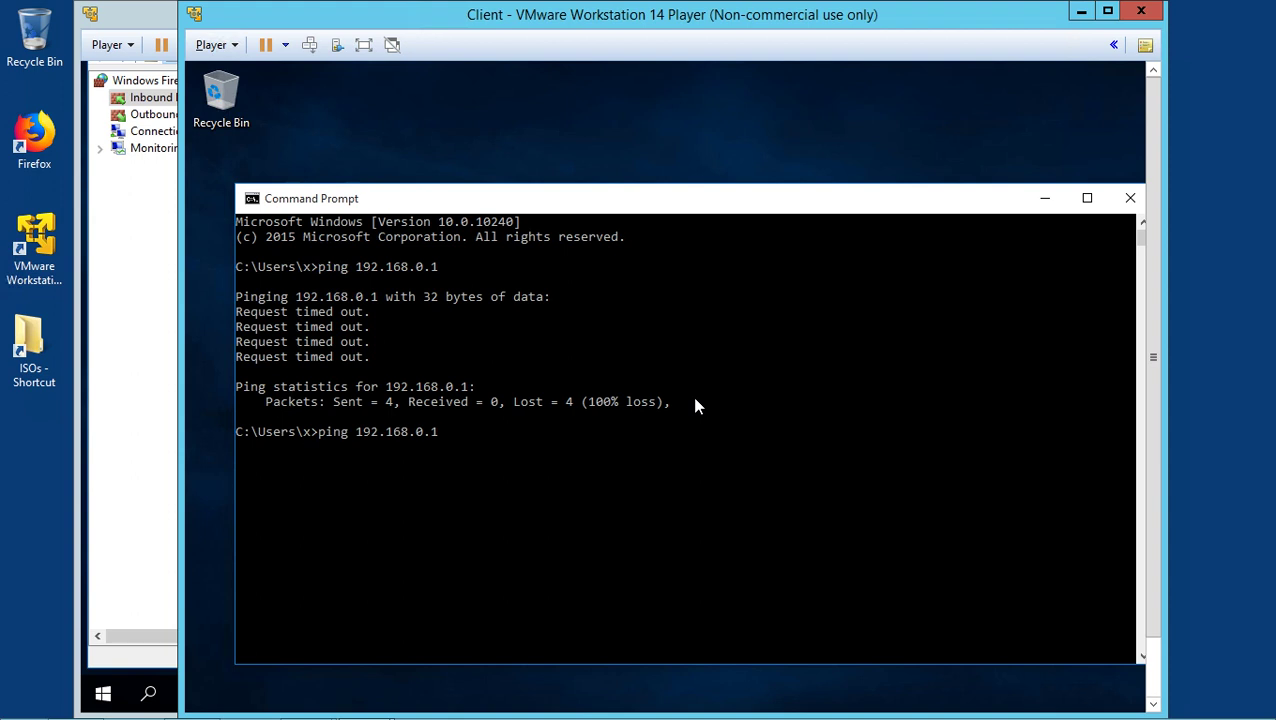
{"action": "key", "text": "Return"}
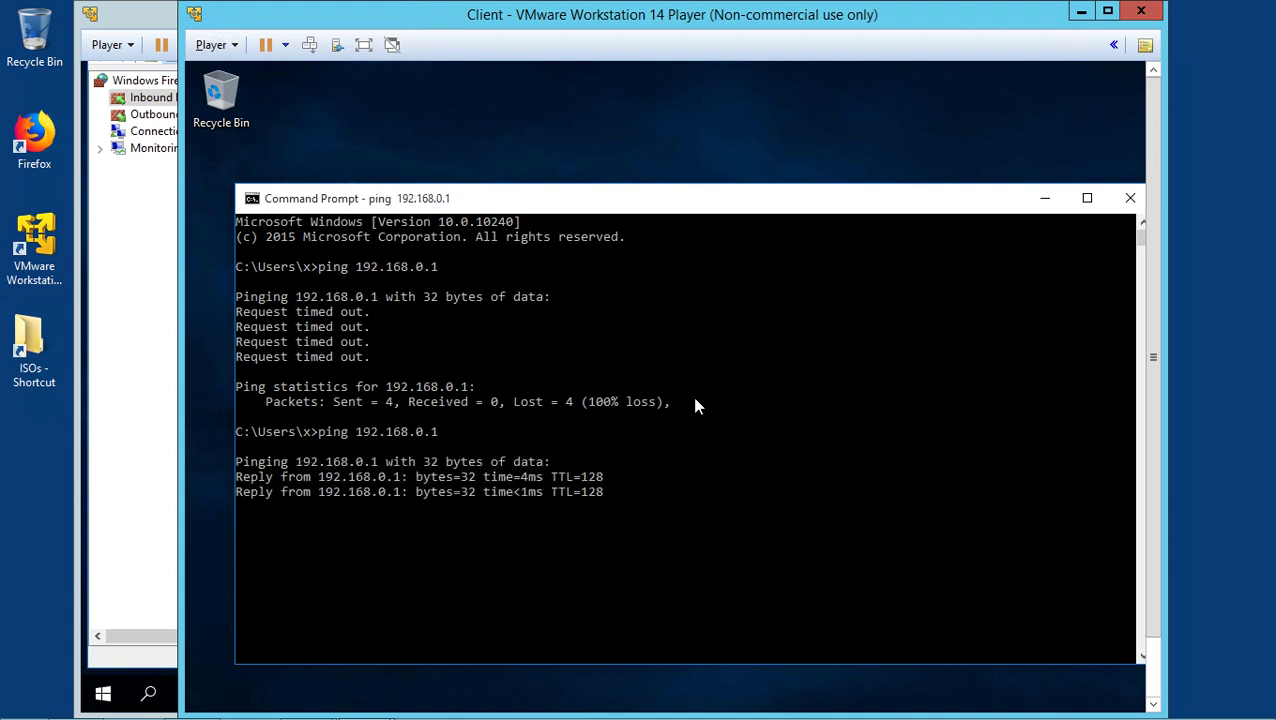
Switch to DC01, open a Command Prompt and ping the Client at 192.168.0.3.
{"action": "left_click", "coordinate": [140, 582]}
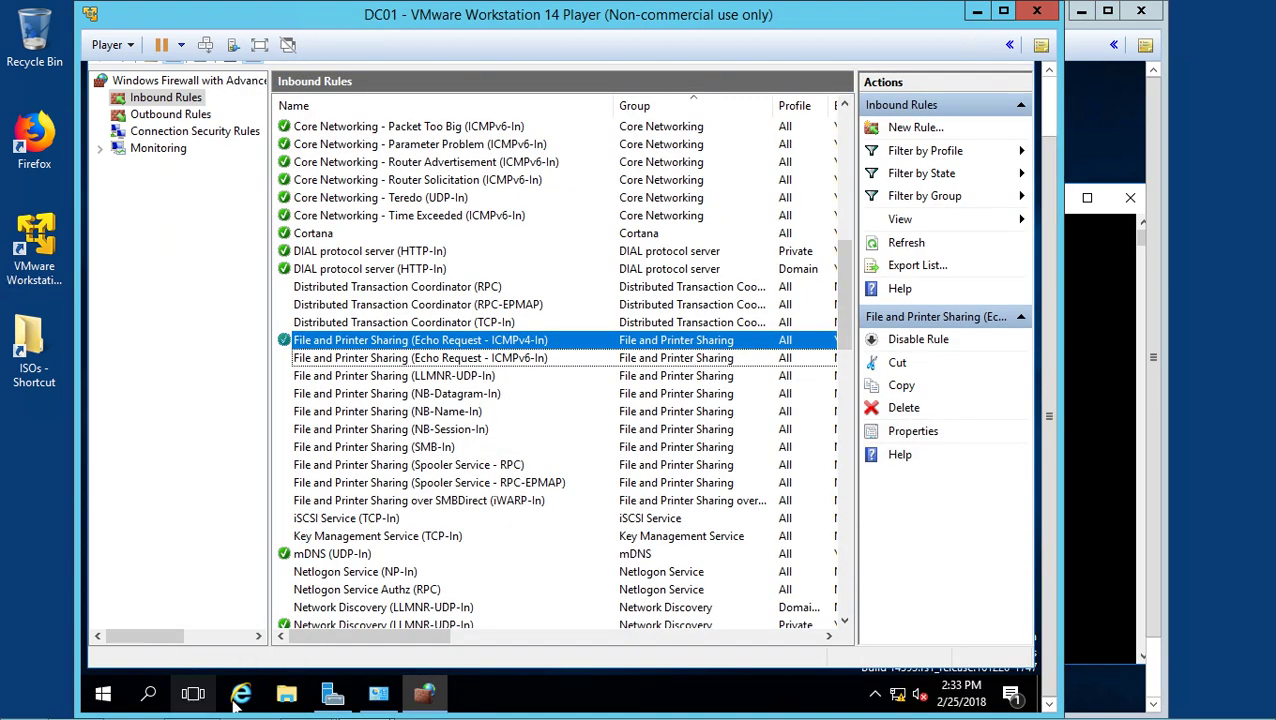
{"action": "right_click", "coordinate": [112, 700]}
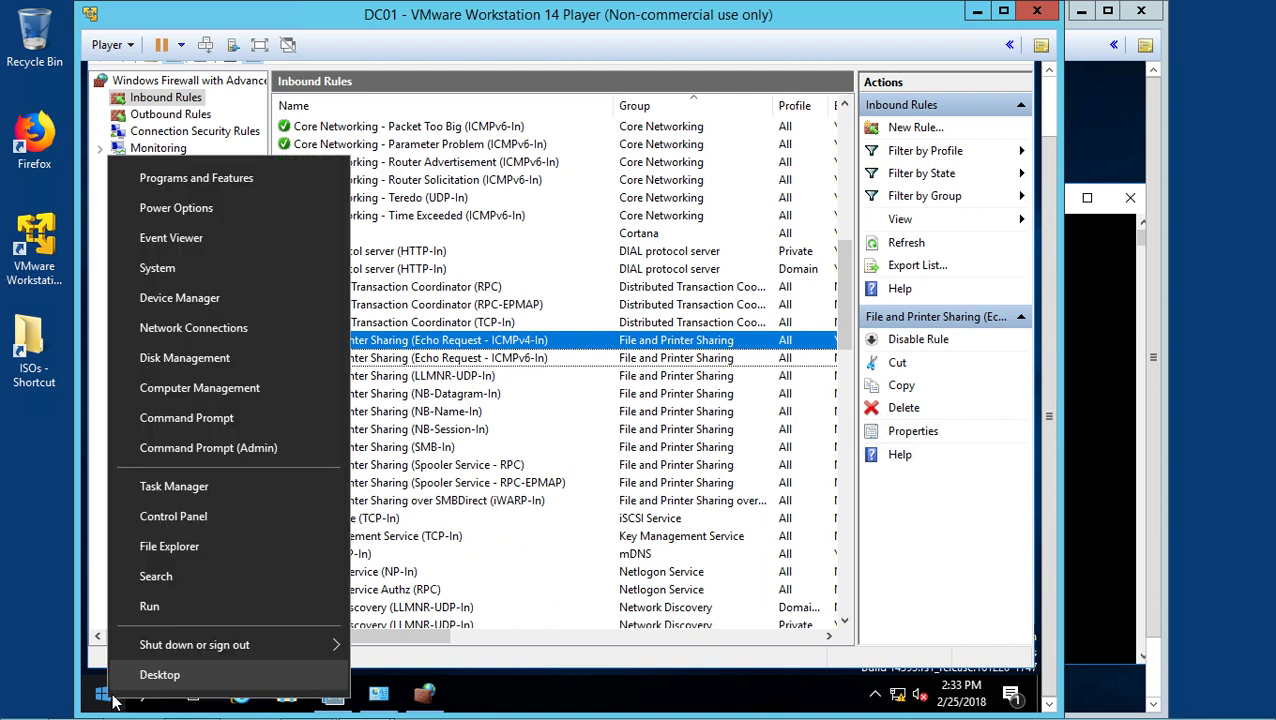
{"action": "left_click", "coordinate": [215, 418]}
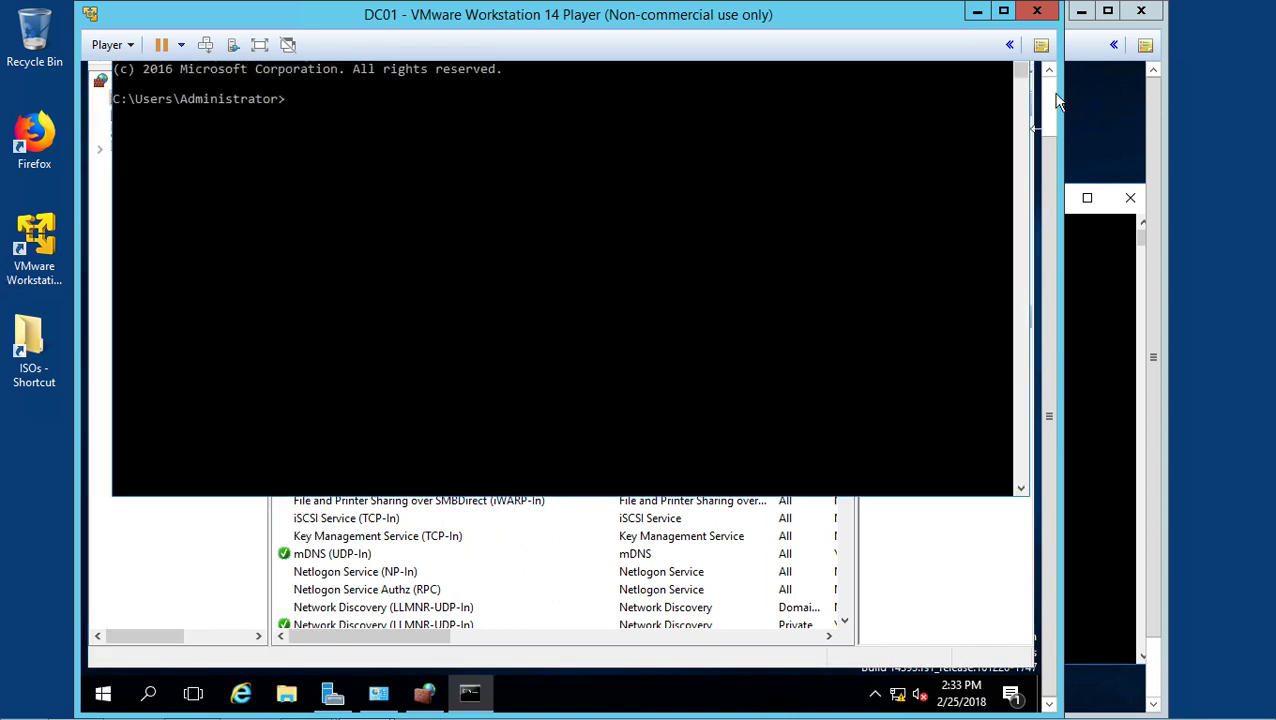
{"action": "left_click", "coordinate": [1054, 95]}
{"action": "left_click", "coordinate": [706, 272]}
{"action": "type", "text": "pi"}
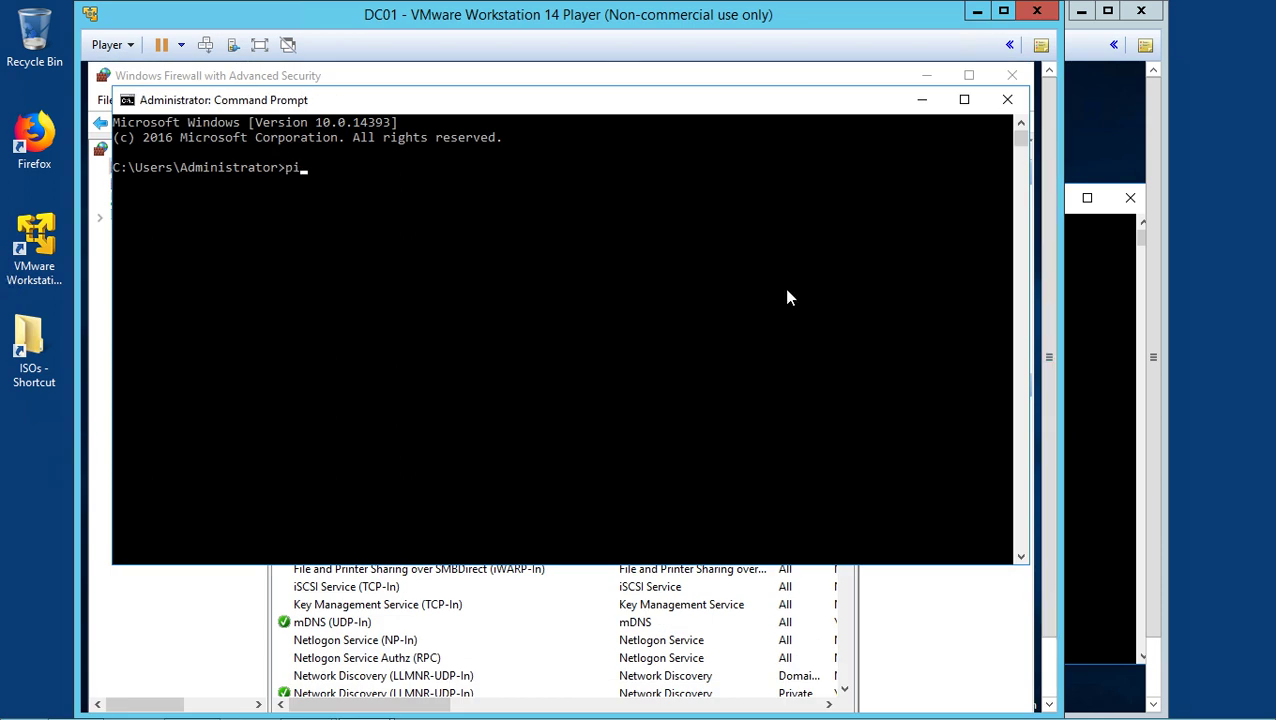
{"action": "type", "text": "ng 192.168.0.3"}
{"action": "key", "text": "Return"}
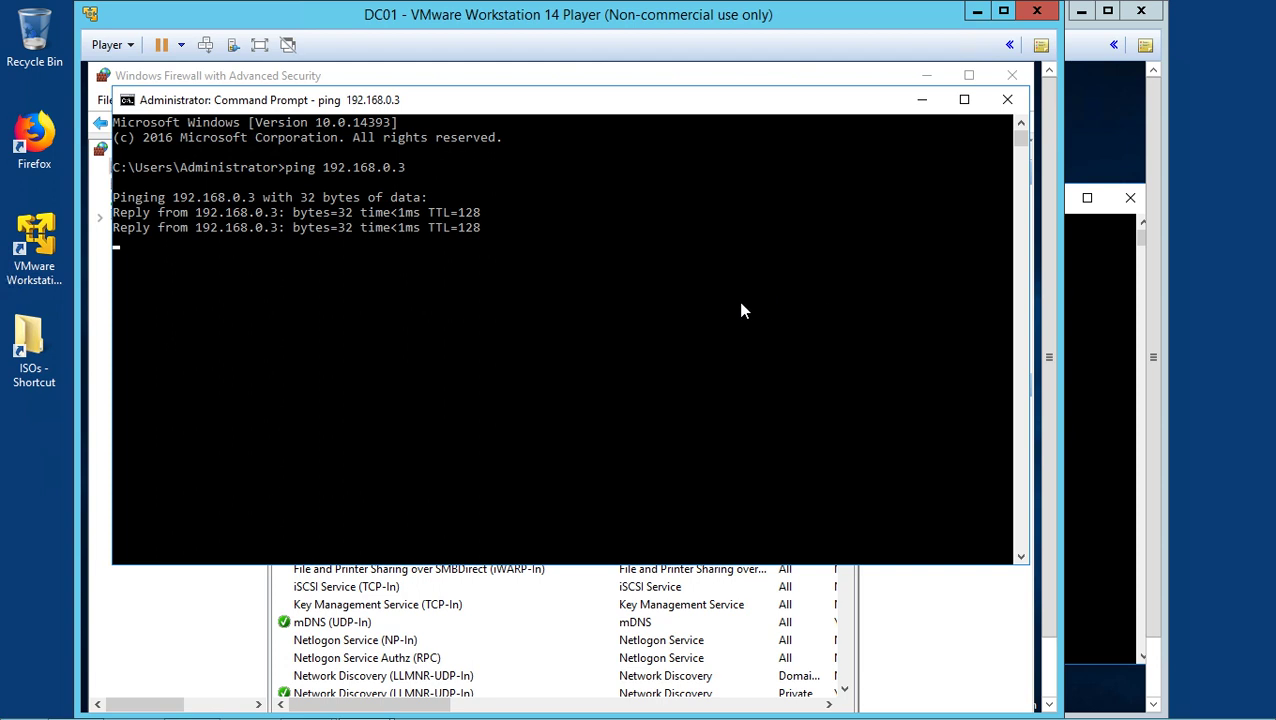